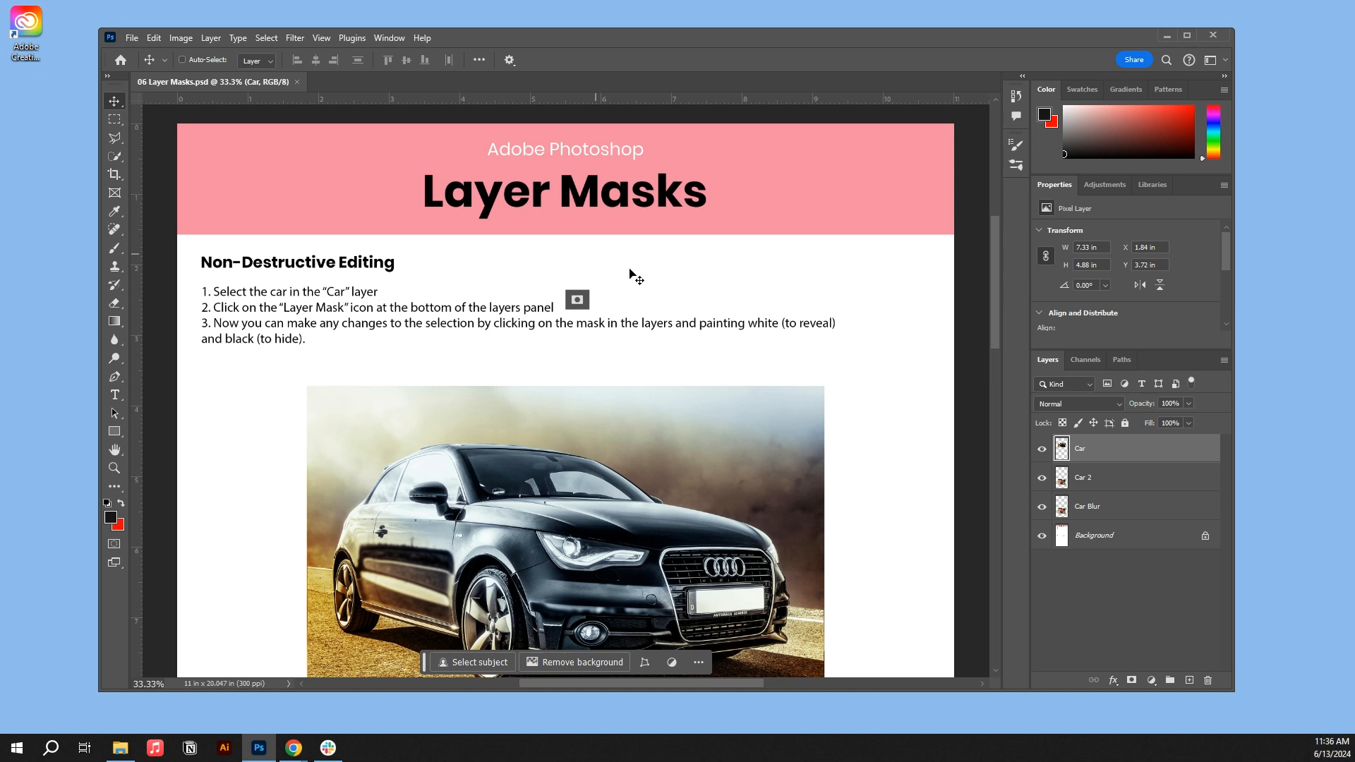
# Step: Rework the black car's selection with the Quick Selection tool around the wheels, front bumper and ground beneath the car
pyautogui.scroll(-3, 706, 300)
pyautogui.scroll(-1, 704, 311)
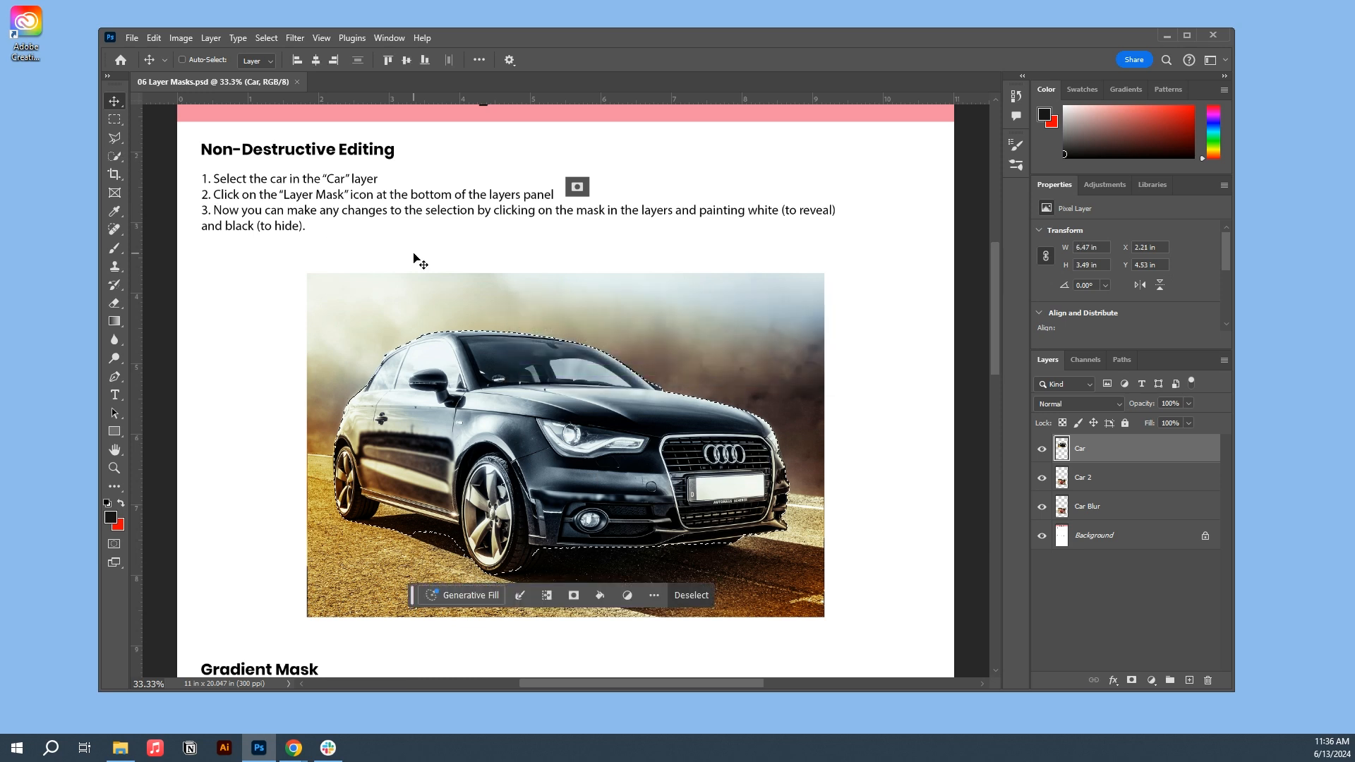
pyautogui.click(115, 157)
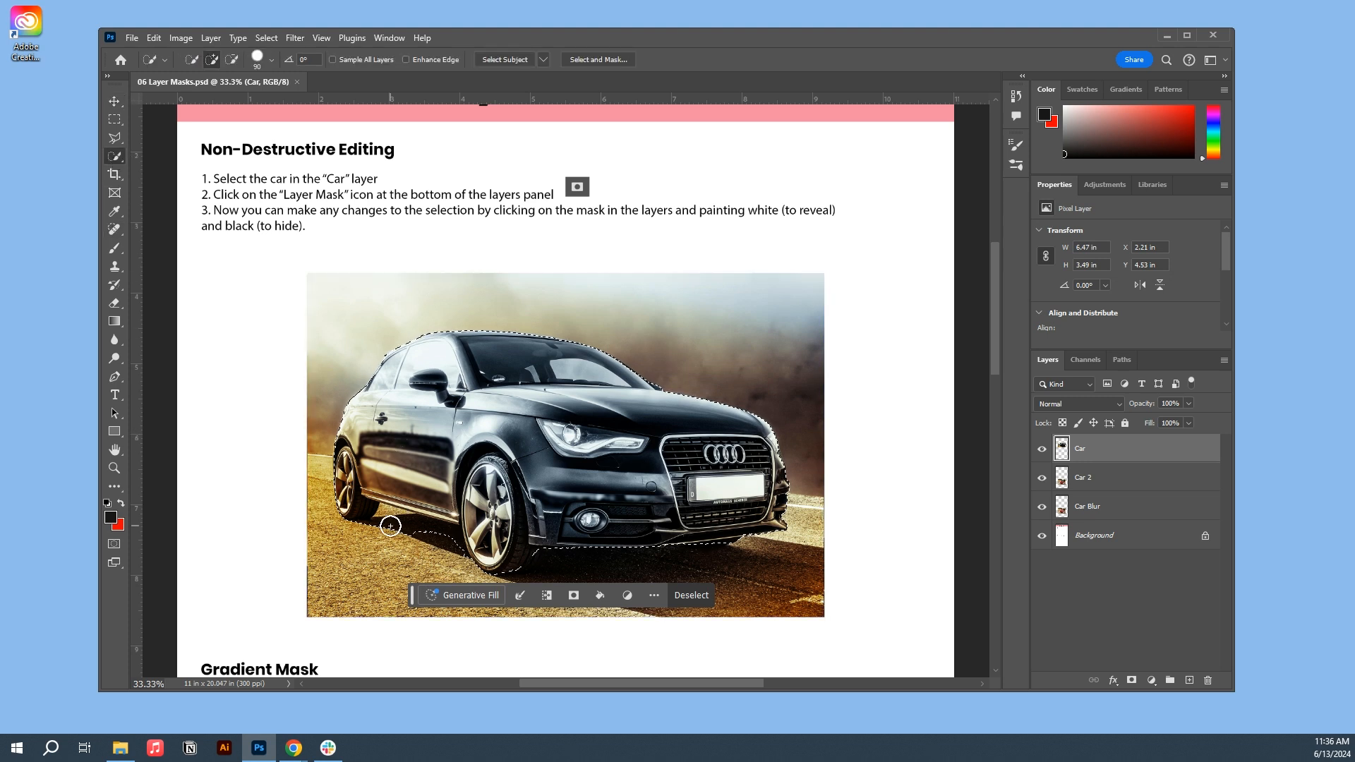
pyautogui.press('alt')
pyautogui.moveTo(390, 523)
pyautogui.mouseDown()
pyautogui.moveTo(469, 554)
pyautogui.moveTo(473, 522)
pyautogui.mouseUp()
pyautogui.moveTo(514, 563); pyautogui.dragTo(519, 580)
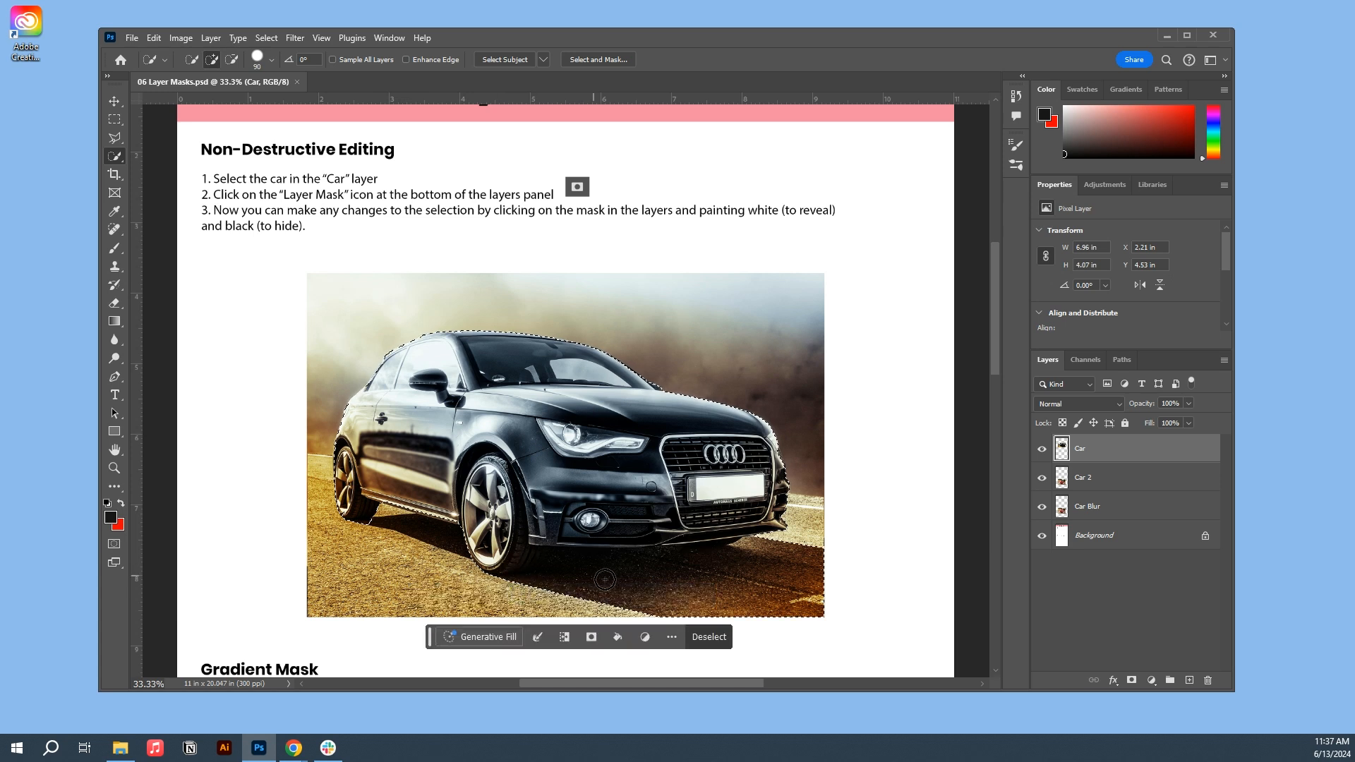
pyautogui.press('alt')
pyautogui.moveTo(574, 600)
pyautogui.mouseDown()
pyautogui.moveTo(563, 570)
pyautogui.moveTo(536, 594)
pyautogui.mouseUp()
pyautogui.moveTo(589, 526)
pyautogui.mouseDown()
pyautogui.moveTo(757, 508)
pyautogui.moveTo(687, 499)
pyautogui.mouseUp()
pyautogui.moveTo(677, 530)
pyautogui.mouseDown()
pyautogui.moveTo(731, 526)
pyautogui.moveTo(822, 605)
pyautogui.mouseUp()
# Step: Enter Select and Mask and subtract the road below the front bumper from the selection using a size 35 quick selection brush
pyautogui.click(608, 59)
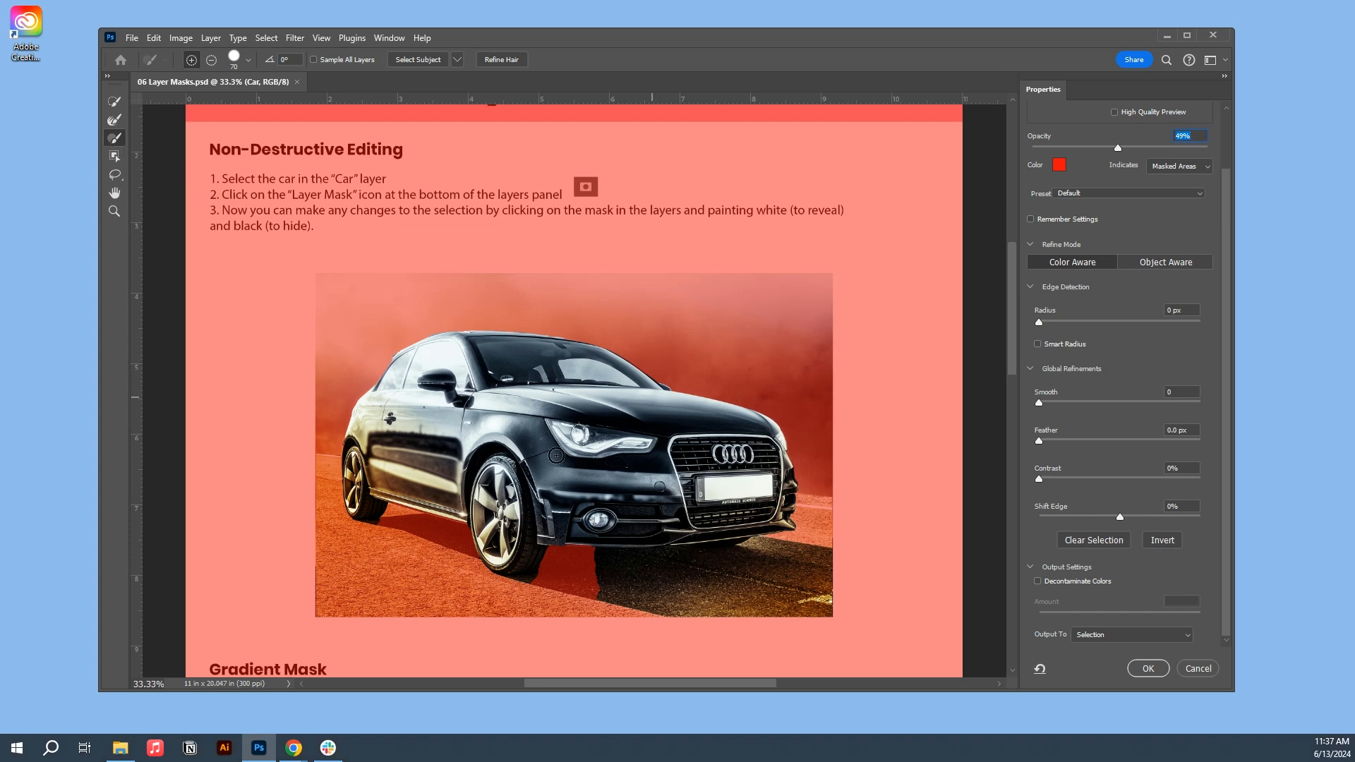
pyautogui.click(114, 101)
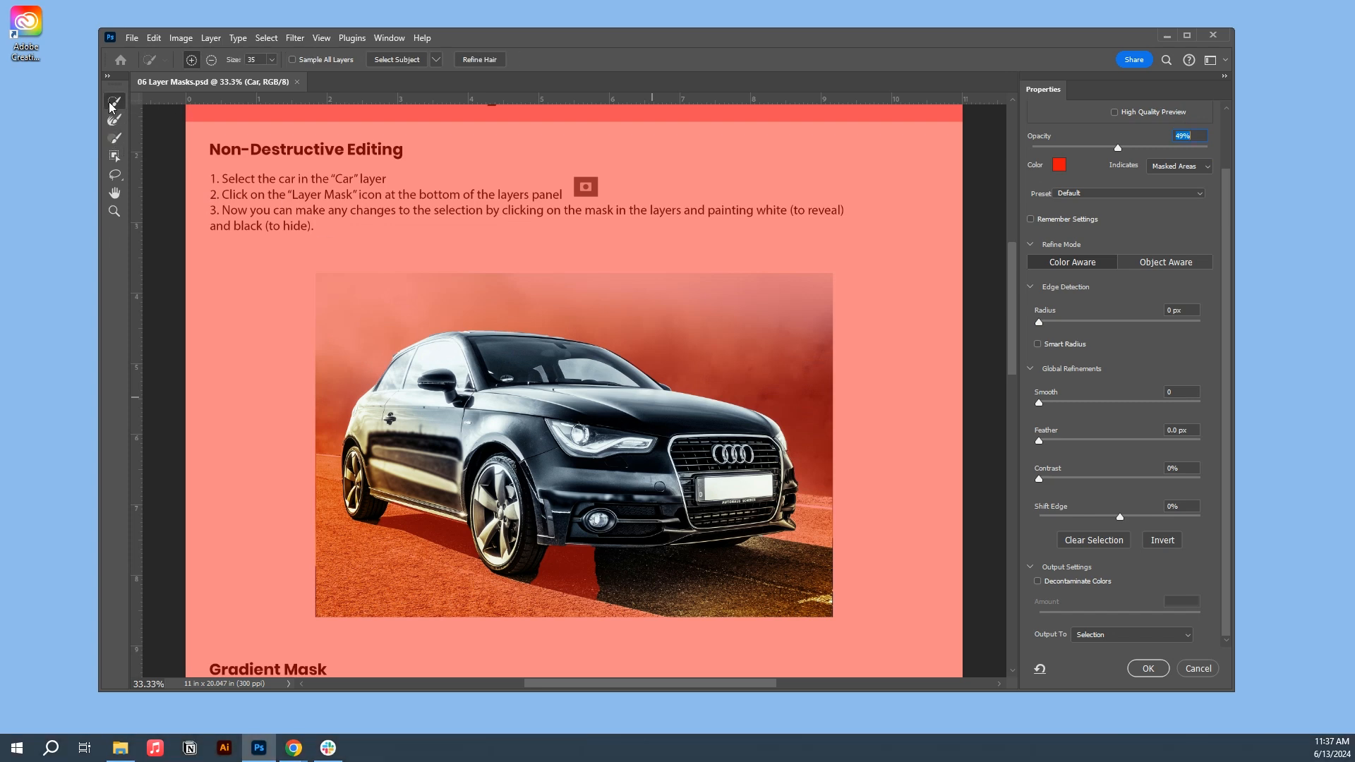
pyautogui.press('alt')
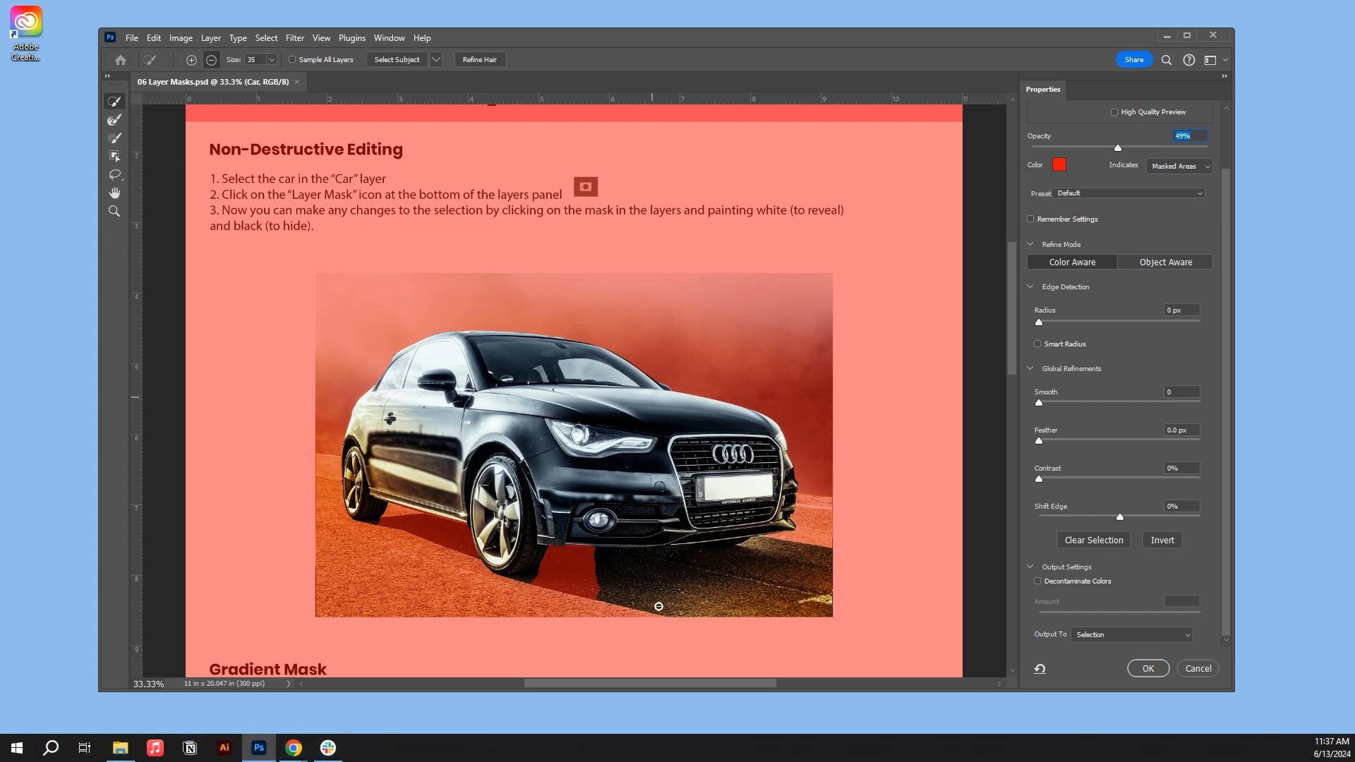
pyautogui.keyDown('alt'); pyautogui.click(735, 598); pyautogui.keyUp('alt')
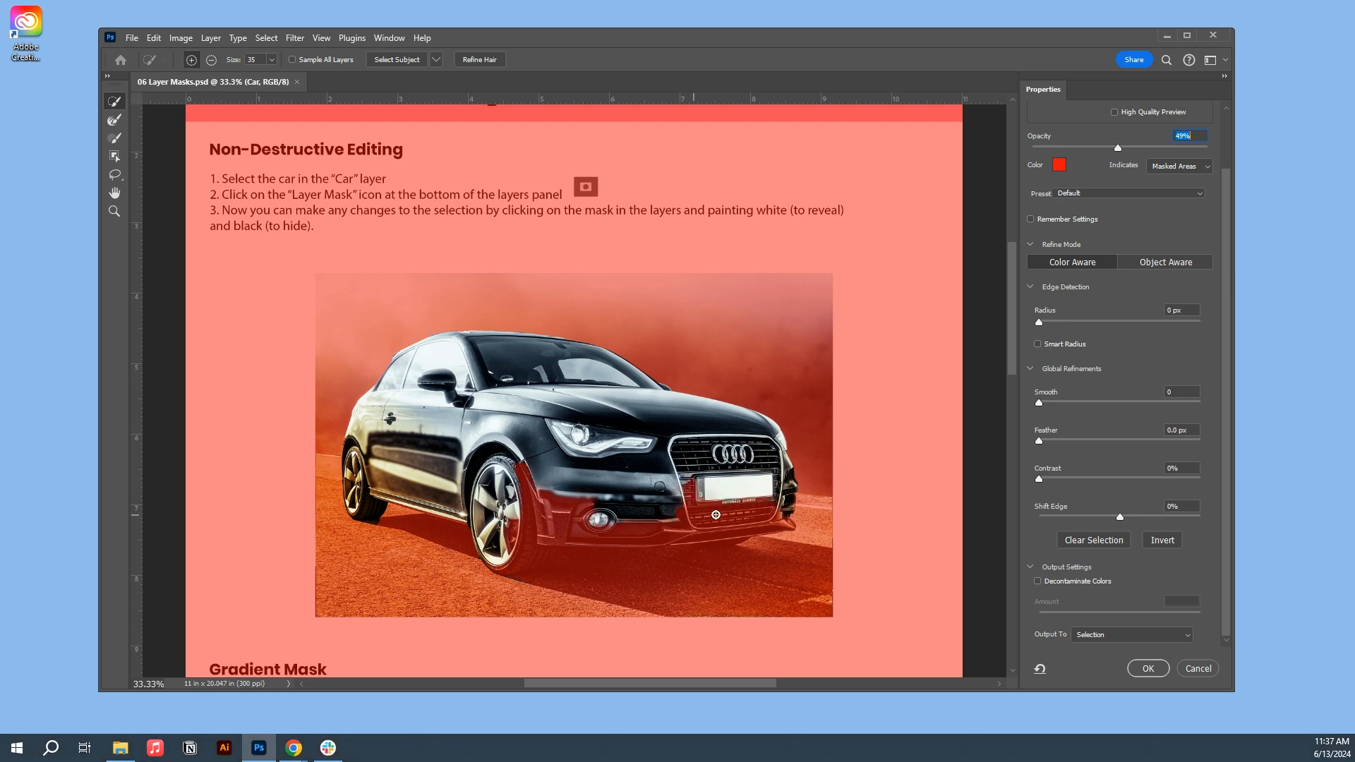
# Step: Enlarge the quick selection brush to 100 and add the front bumper and lower grille back into the selection
pyautogui.press(']')
pyautogui.press(']')
pyautogui.press(']')
pyautogui.press(']')
pyautogui.press(']')
pyautogui.press(']')
pyautogui.press(']')
pyautogui.press(']')
pyautogui.moveTo(775, 519)
pyautogui.mouseDown()
pyautogui.moveTo(657, 539)
pyautogui.moveTo(550, 528)
pyautogui.mouseUp()
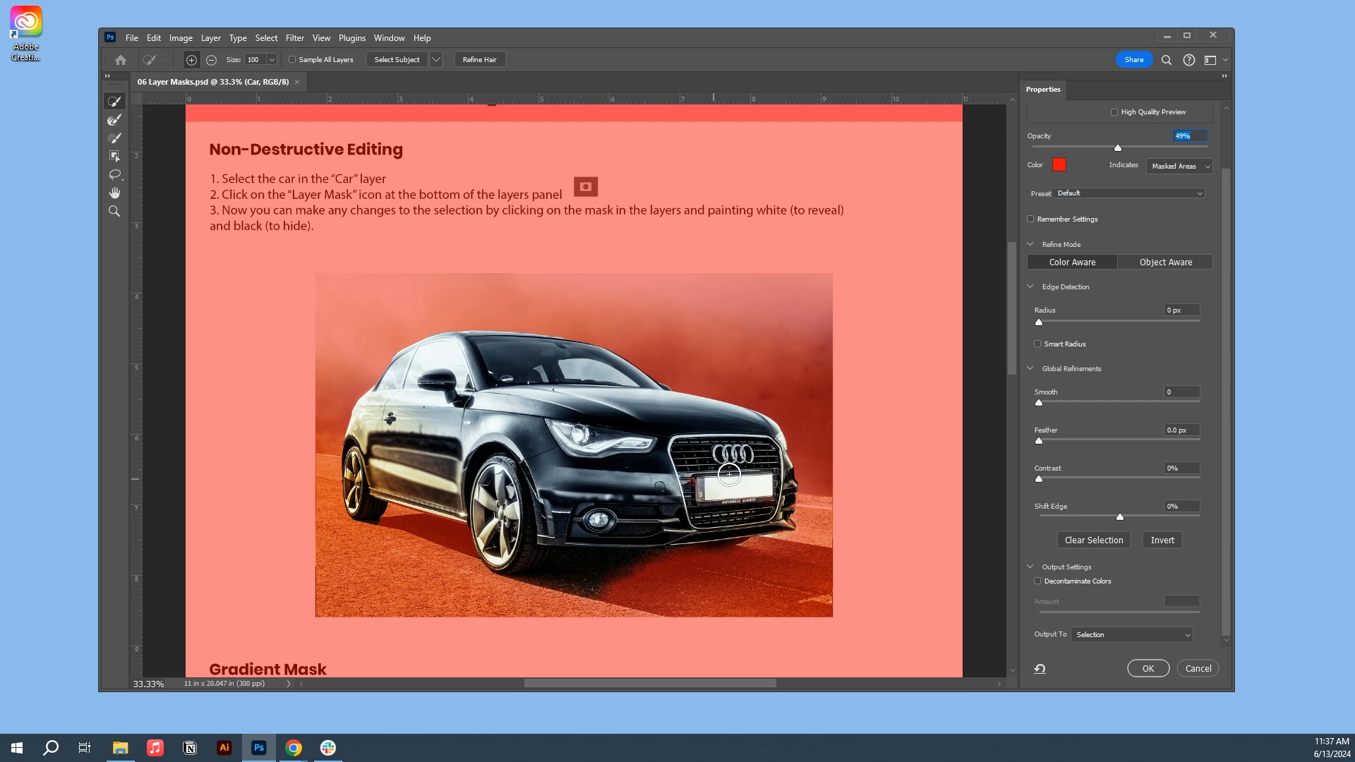
pyautogui.moveTo(793, 554); pyautogui.dragTo(627, 555)
# Step: Brush the remaining ground shadow beneath the front bumper out of the selection and apply the refinement
pyautogui.click(114, 139)
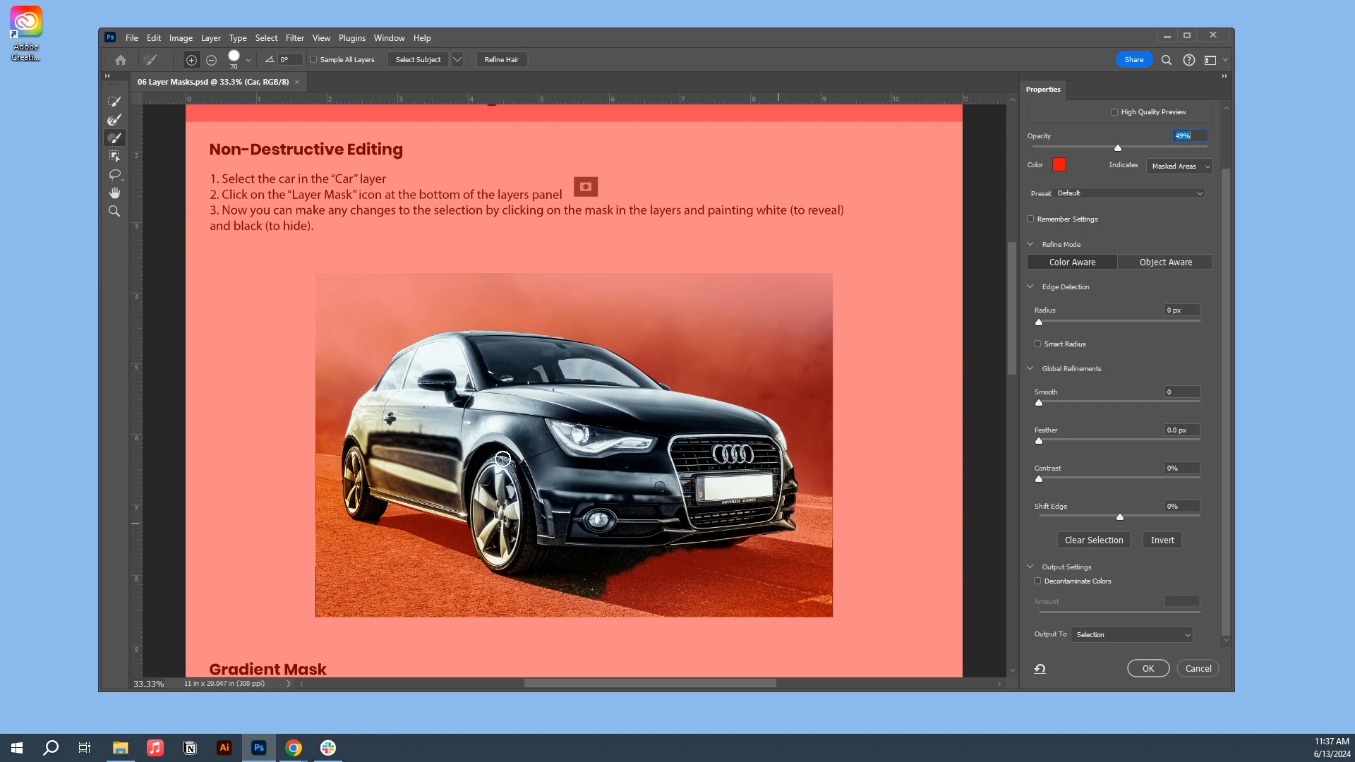
pyautogui.moveTo(611, 595)
pyautogui.keyDown('alt'); pyautogui.mouseDown()
pyautogui.moveTo(527, 599)
pyautogui.moveTo(619, 590)
pyautogui.moveTo(529, 600)
pyautogui.moveTo(561, 589)
pyautogui.moveTo(513, 587)
pyautogui.moveTo(576, 581)
pyautogui.moveTo(565, 557)
pyautogui.moveTo(744, 553)
pyautogui.moveTo(576, 576)
pyautogui.moveTo(632, 580)
pyautogui.moveTo(760, 540)
pyautogui.moveTo(743, 509)
pyautogui.mouseUp(); pyautogui.keyUp('alt')
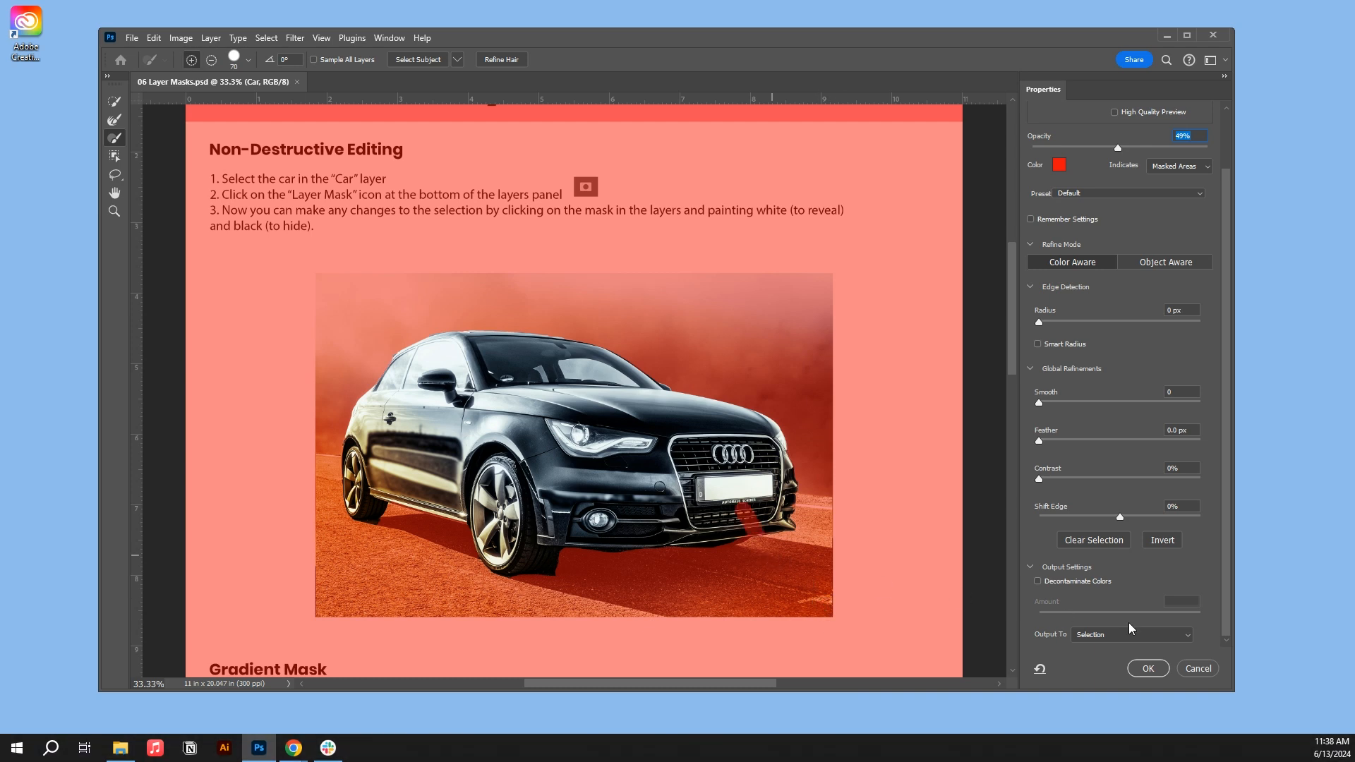
pyautogui.click(1149, 669)
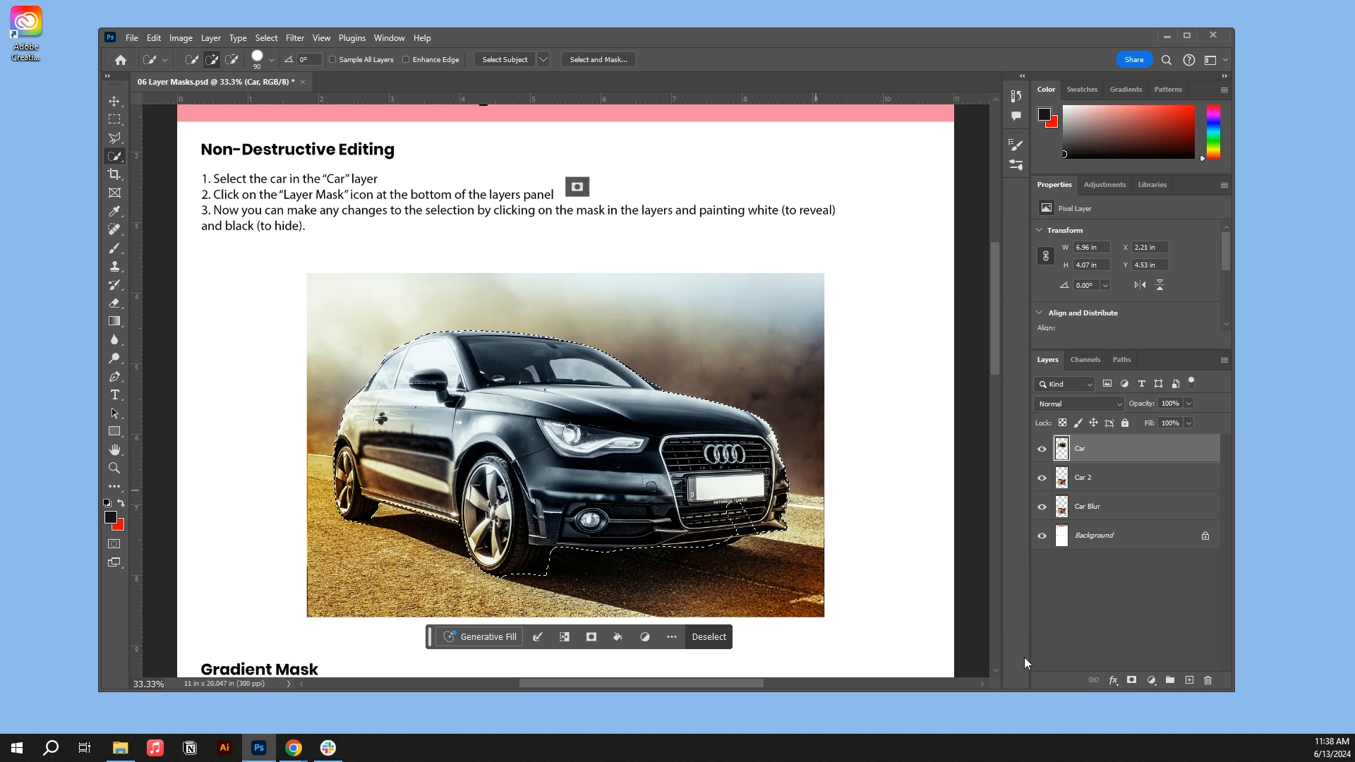
# Step: Add a layer mask to the Car layer from the selection and make the mask the active editing target
pyautogui.click(1131, 681)
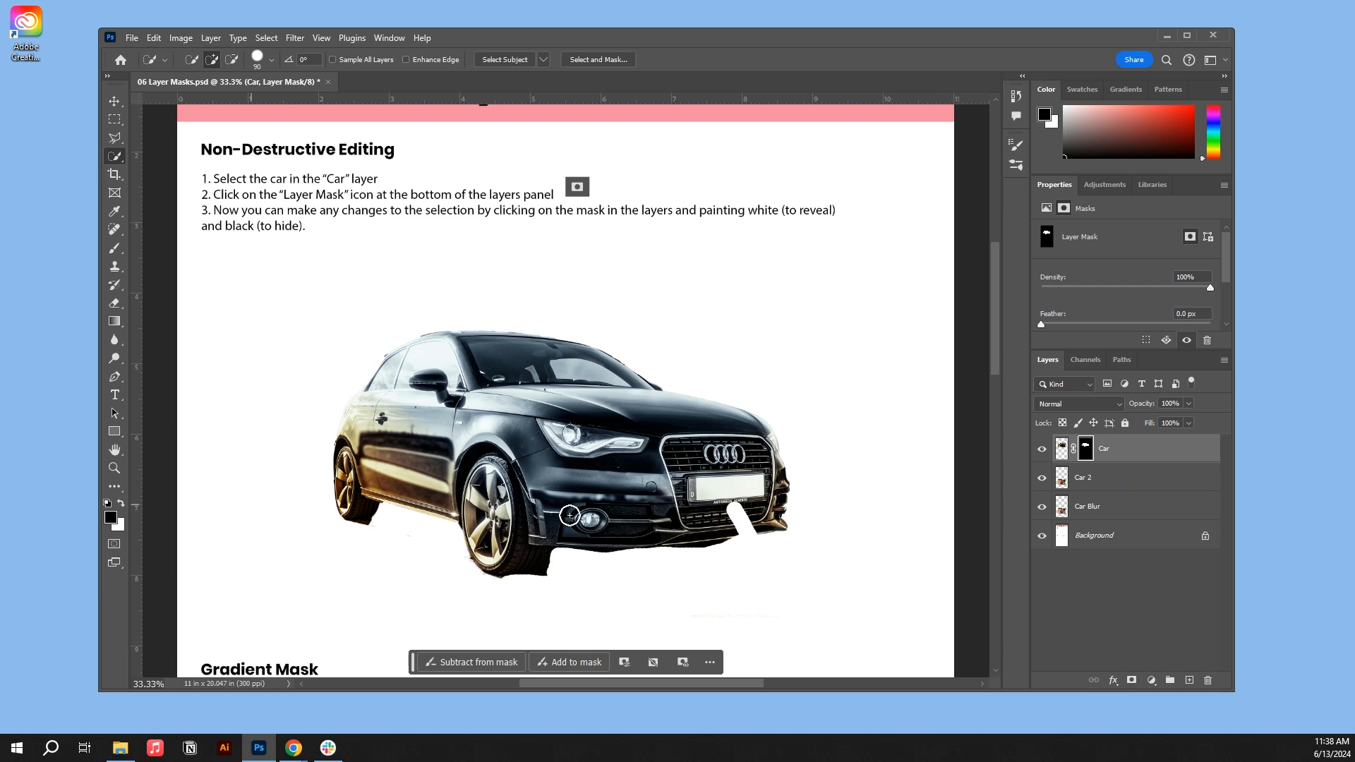
pyautogui.click(1063, 449)
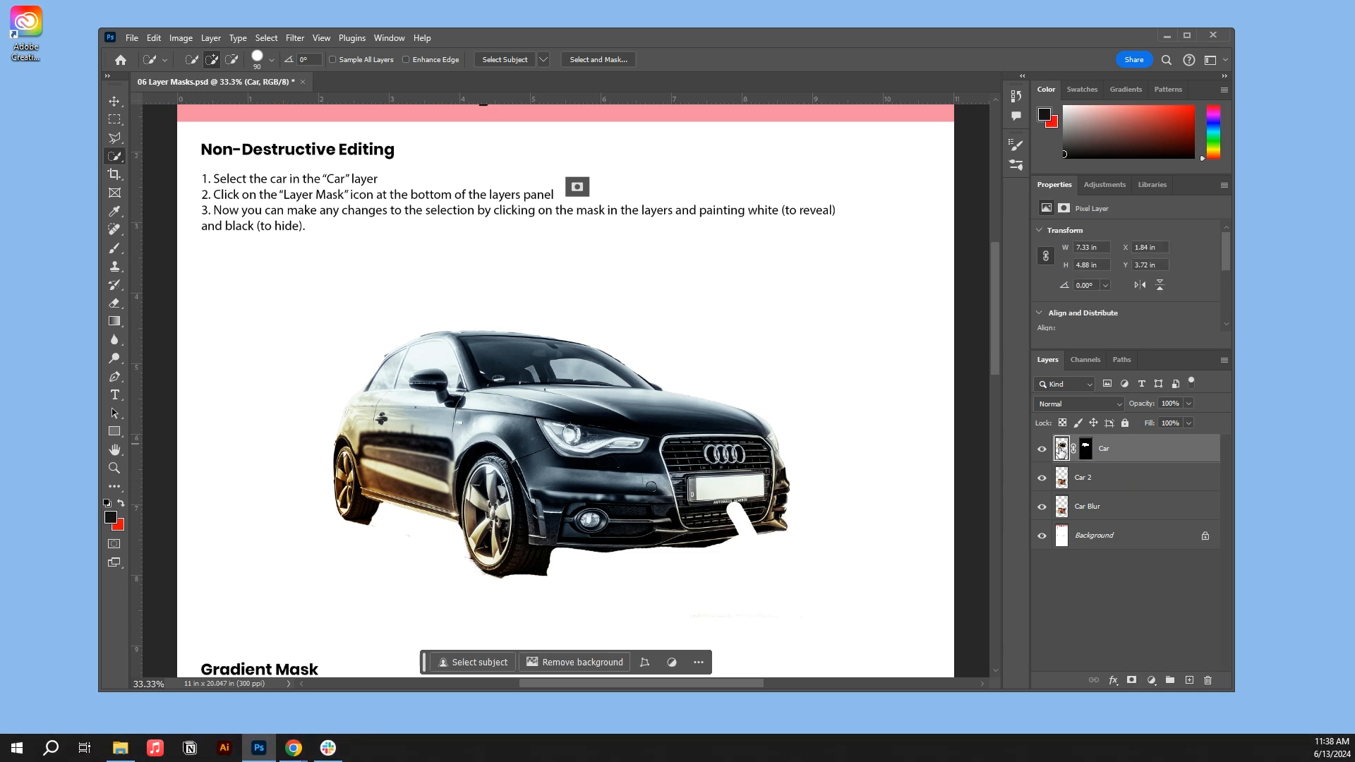
pyautogui.click(1087, 451)
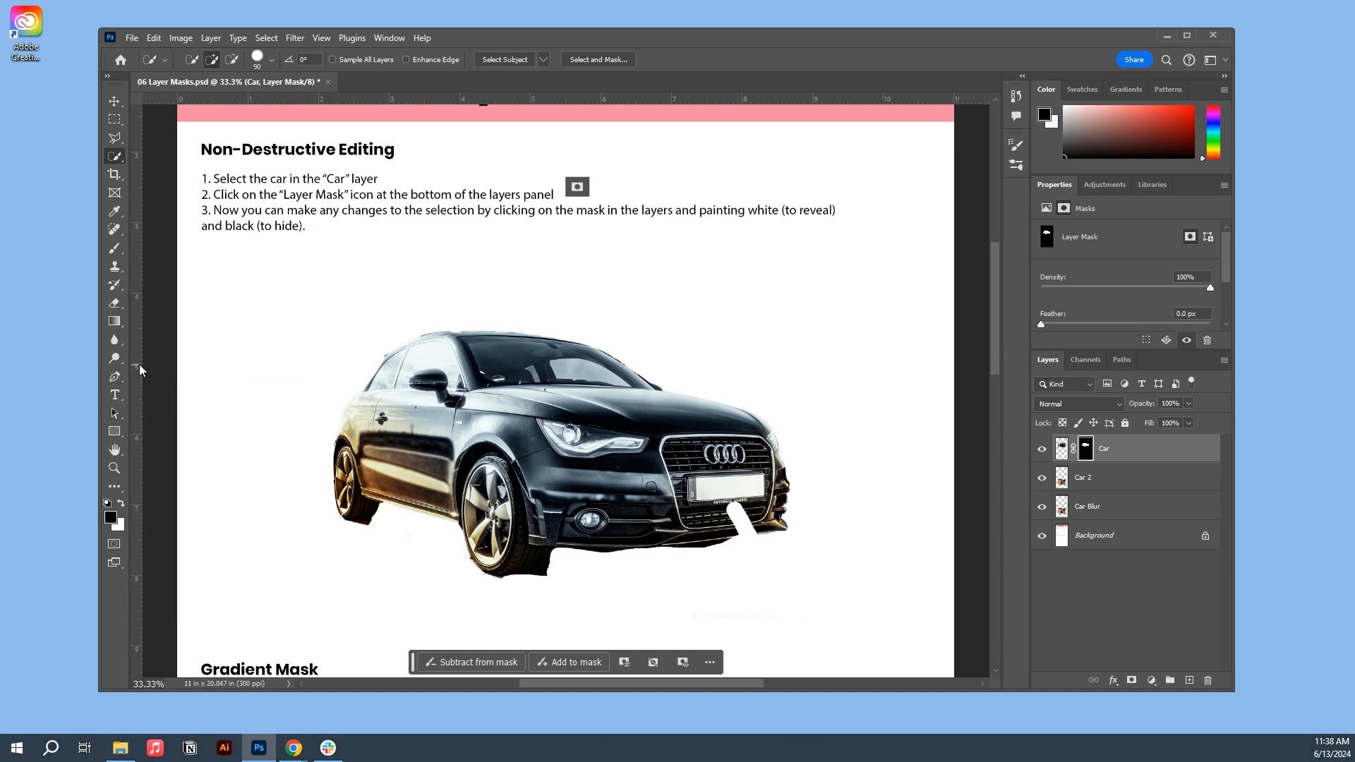
# Step: Choose the Brush tool and reduce its size to 90 px for painting on the Car layer mask
pyautogui.click(114, 248)
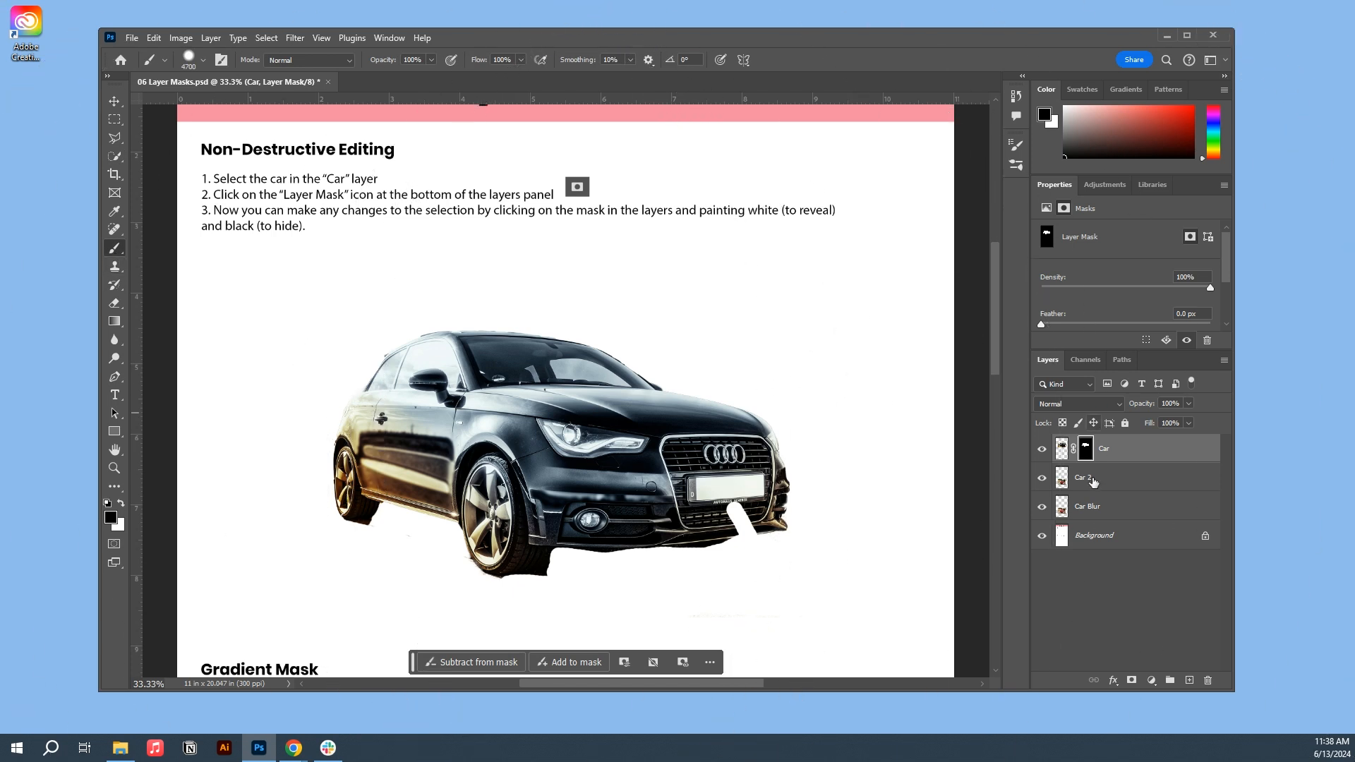
pyautogui.press('[')
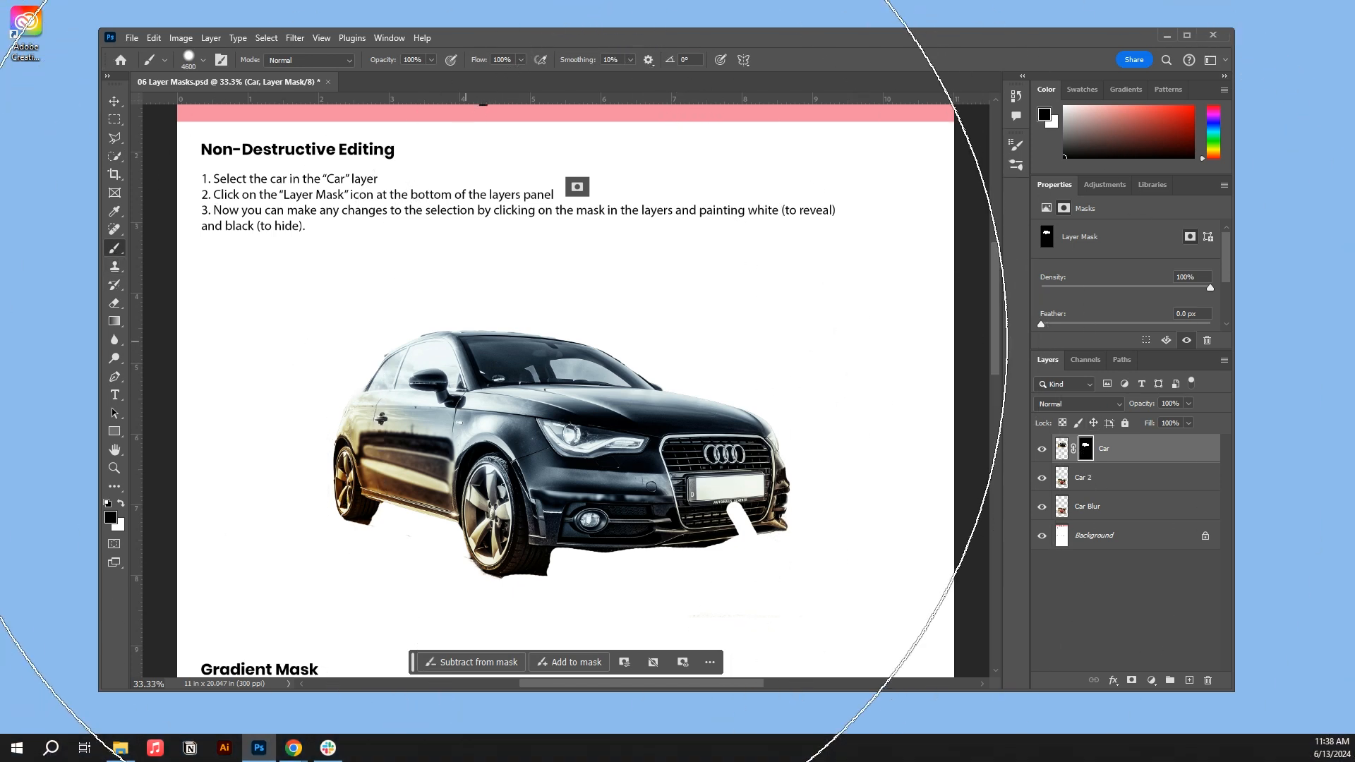
pyautogui.press('[')
pyautogui.press('[')
pyautogui.press('[')
pyautogui.press('[')
pyautogui.press('[')
pyautogui.press('[')
pyautogui.press('[')
pyautogui.press('[')
pyautogui.press('[')
pyautogui.press('[')
pyautogui.press('[')
pyautogui.press('[')
pyautogui.press('[')
pyautogui.press('[')
pyautogui.press('[')
pyautogui.press('[')
pyautogui.press('[')
pyautogui.press('[')
pyautogui.press('[')
pyautogui.press('[')
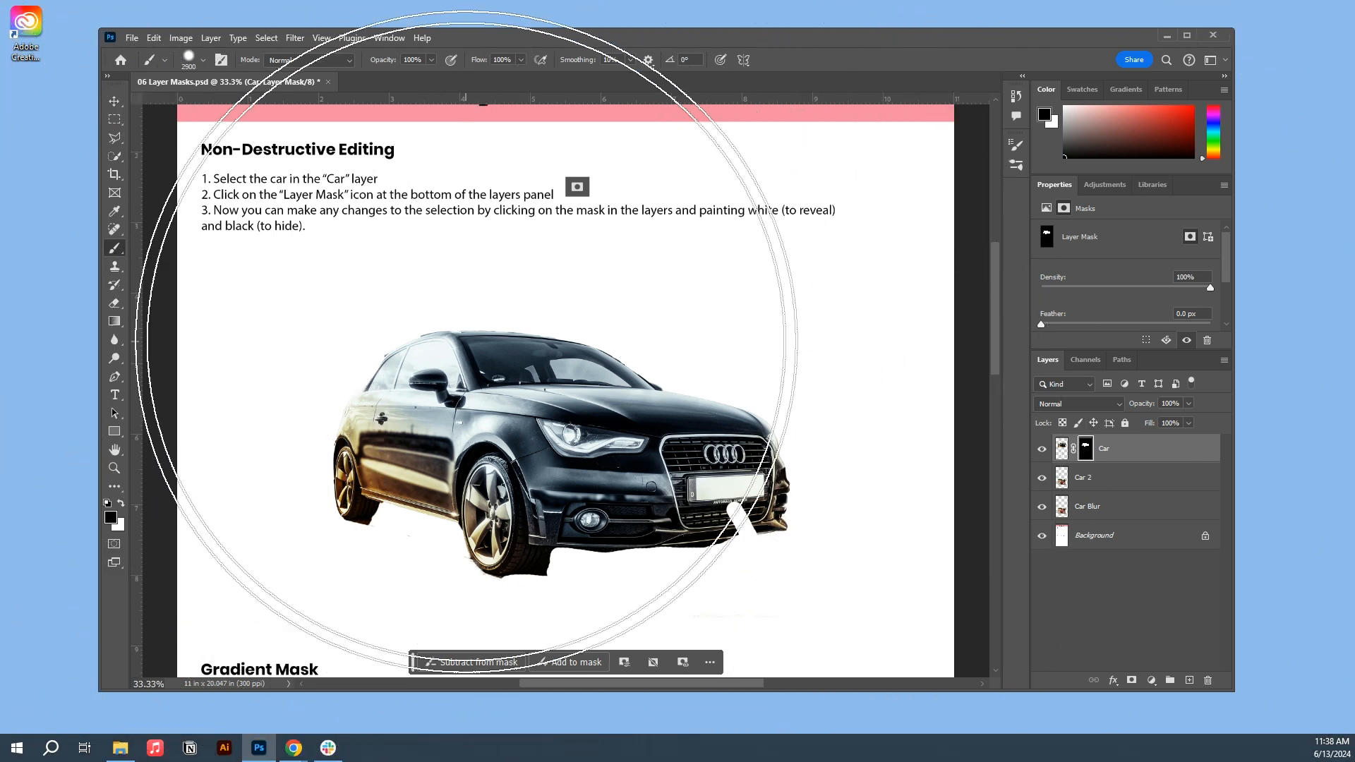
pyautogui.press('[')
pyautogui.press('[')
pyautogui.press('[')
pyautogui.press('[')
pyautogui.press('[')
pyautogui.press('[')
pyautogui.press('[')
pyautogui.press('[')
pyautogui.press('[')
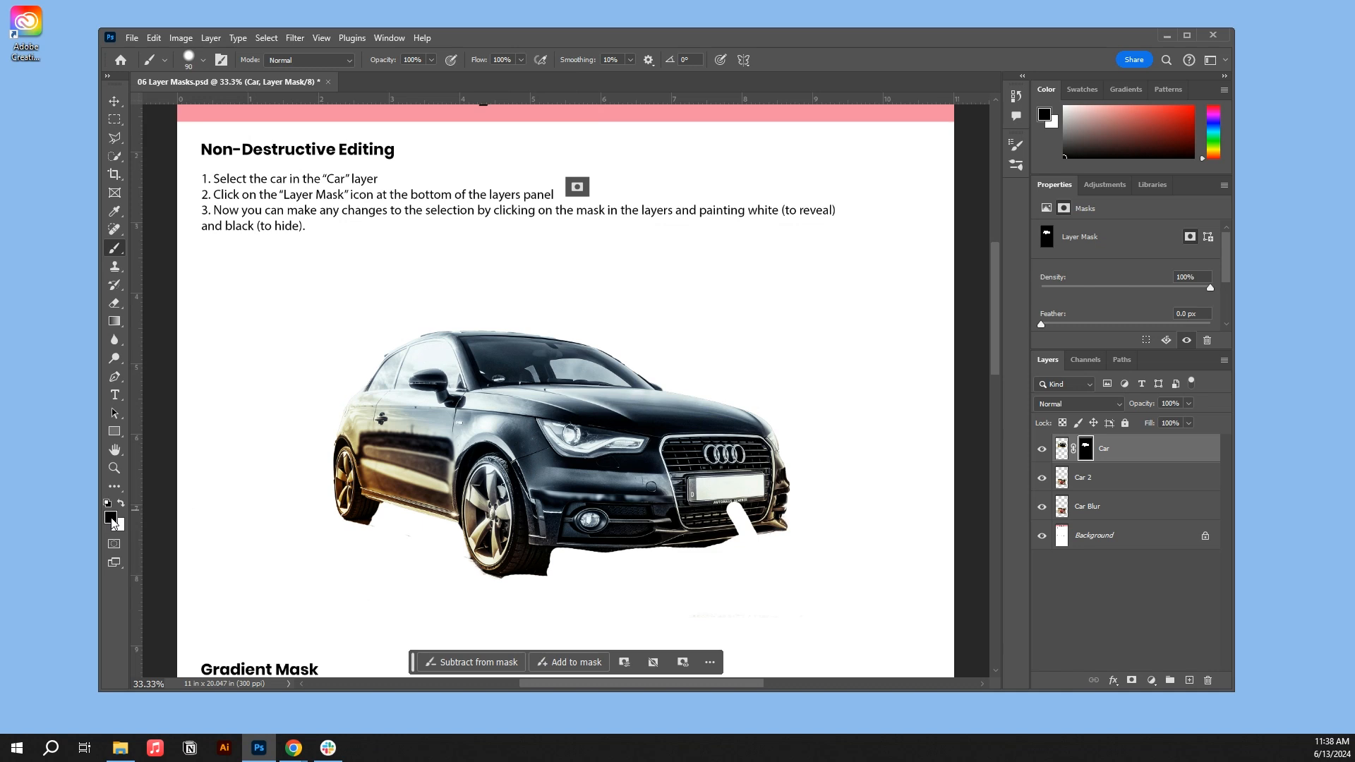
# Step: Hide part of the front bumper by painting black on the mask, and restore it by painting white
pyautogui.moveTo(653, 512)
pyautogui.mouseDown()
pyautogui.moveTo(527, 479)
pyautogui.moveTo(628, 462)
pyautogui.mouseUp()
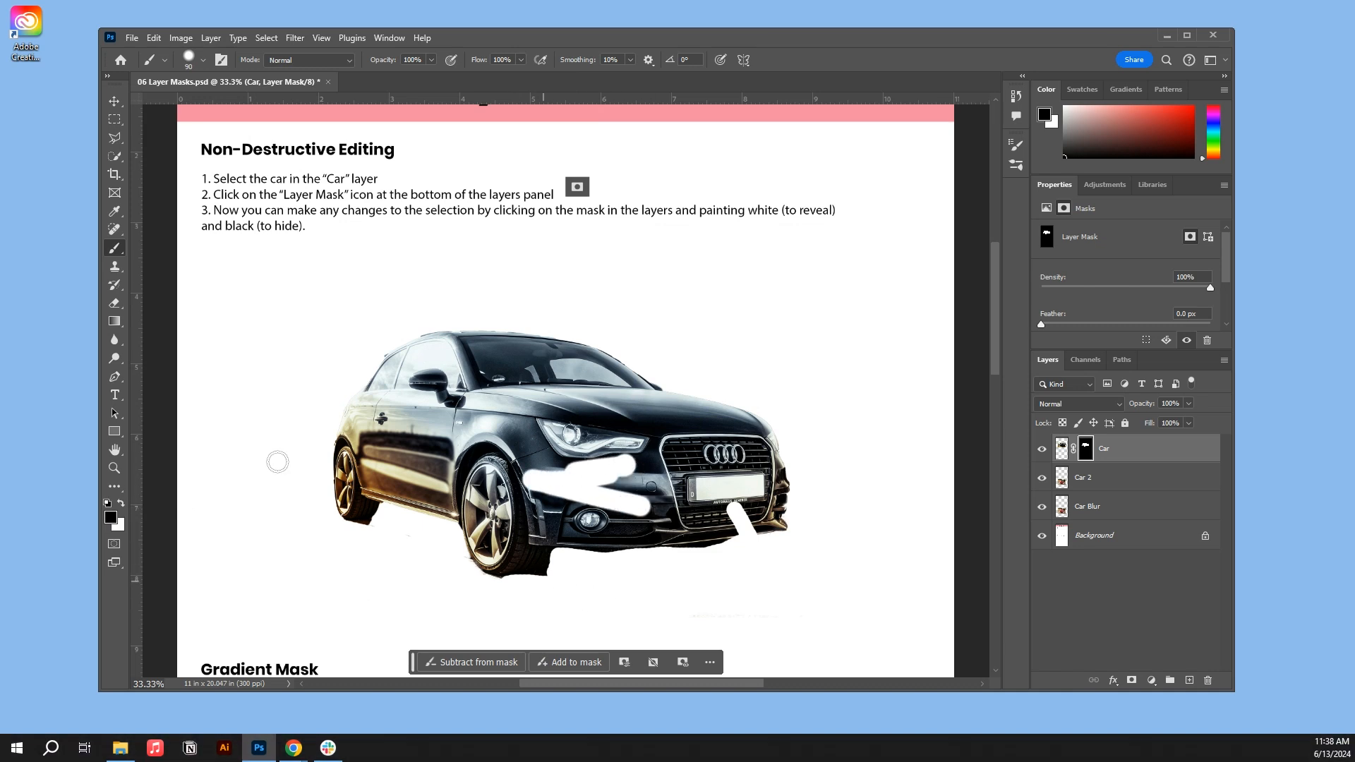
pyautogui.click(120, 503)
pyautogui.moveTo(600, 503)
pyautogui.mouseDown()
pyautogui.moveTo(569, 501)
pyautogui.moveTo(608, 497)
pyautogui.moveTo(571, 476)
pyautogui.moveTo(602, 469)
pyautogui.moveTo(574, 458)
pyautogui.moveTo(578, 468)
pyautogui.moveTo(502, 488)
pyautogui.moveTo(585, 483)
pyautogui.moveTo(622, 463)
pyautogui.moveTo(577, 494)
pyautogui.moveTo(650, 496)
pyautogui.moveTo(598, 507)
pyautogui.moveTo(651, 510)
pyautogui.mouseUp()
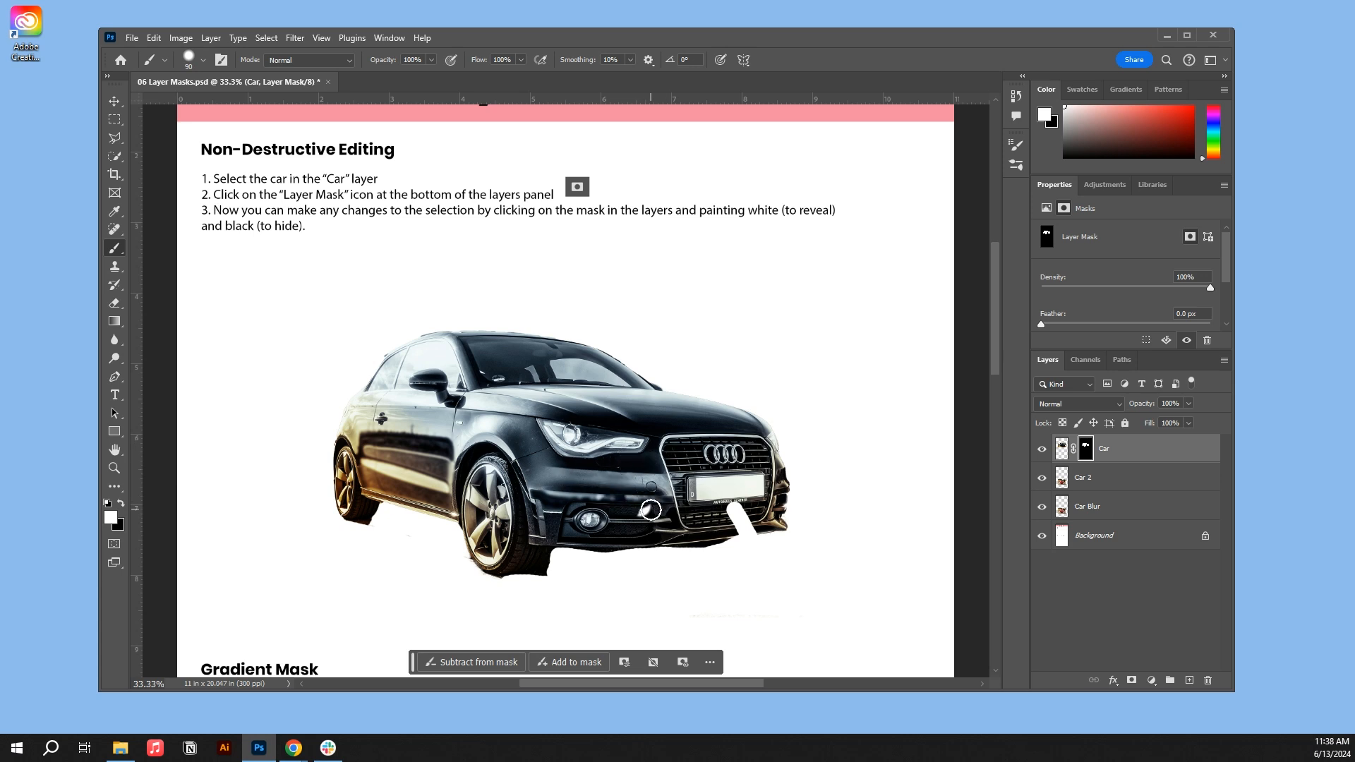
# Step: Paint along the bottom and outer edge of the front tyre on the Car layer mask to restore its outline
pyautogui.hotkey('ctrl', '+')
pyautogui.hotkey('ctrl', '+')
pyautogui.hotkey('ctrl', '+')
pyautogui.moveTo(509, 537); pyautogui.dragTo(544, 212)
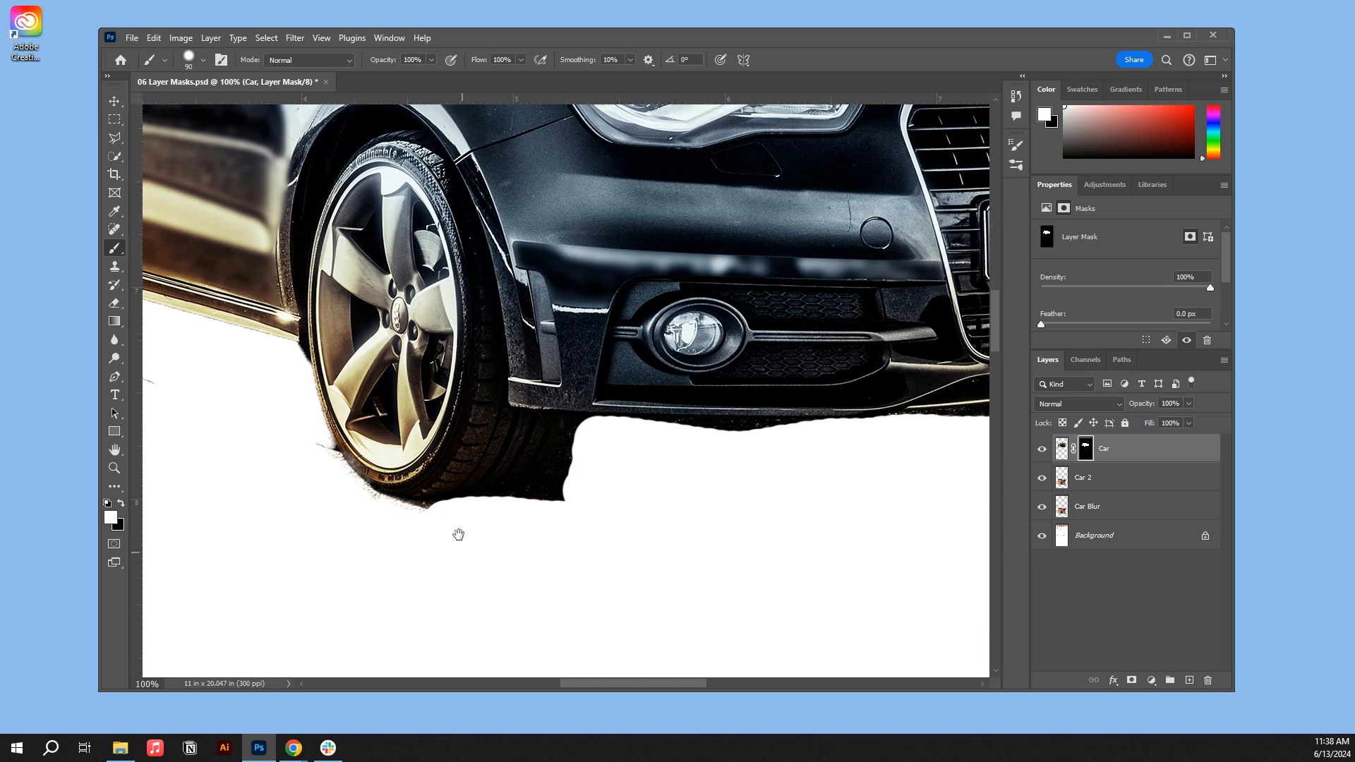
pyautogui.moveTo(459, 535); pyautogui.dragTo(460, 513)
pyautogui.moveTo(464, 462)
pyautogui.mouseDown()
pyautogui.moveTo(520, 460)
pyautogui.moveTo(523, 438)
pyautogui.moveTo(561, 511)
pyautogui.moveTo(298, 497)
pyautogui.moveTo(160, 509)
pyautogui.moveTo(504, 509)
pyautogui.moveTo(364, 509)
pyautogui.moveTo(326, 480)
pyautogui.moveTo(297, 406)
pyautogui.mouseUp()
# Step: Paint black on the mask to trim leftovers beside the front tyre and under the bumper, reducing the brush to 30 px
pyautogui.press('x')
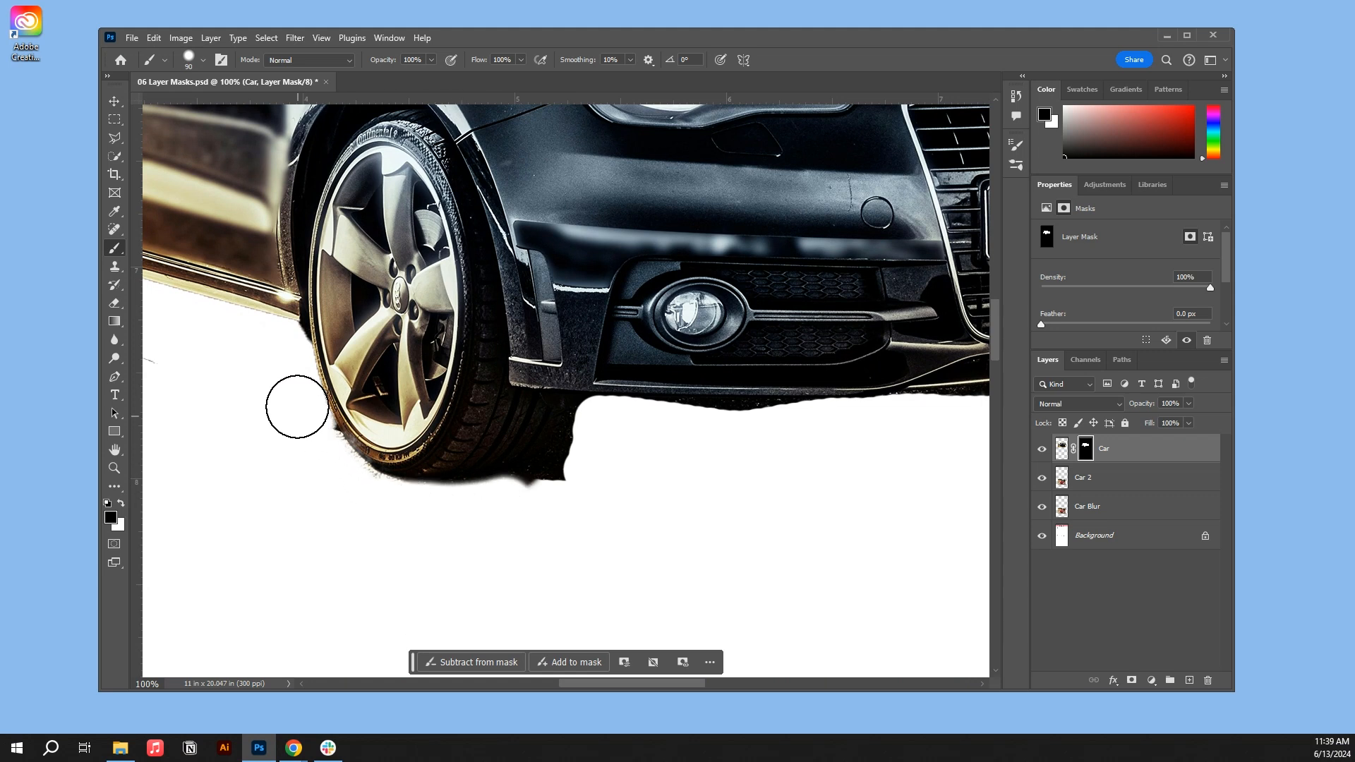
pyautogui.moveTo(550, 499)
pyautogui.mouseDown()
pyautogui.moveTo(593, 427)
pyautogui.moveTo(550, 495)
pyautogui.moveTo(521, 507)
pyautogui.moveTo(595, 430)
pyautogui.mouseUp()
pyautogui.press('[')
pyautogui.press('[')
pyautogui.press('[')
pyautogui.press('[')
pyautogui.press('[')
pyautogui.press('[')
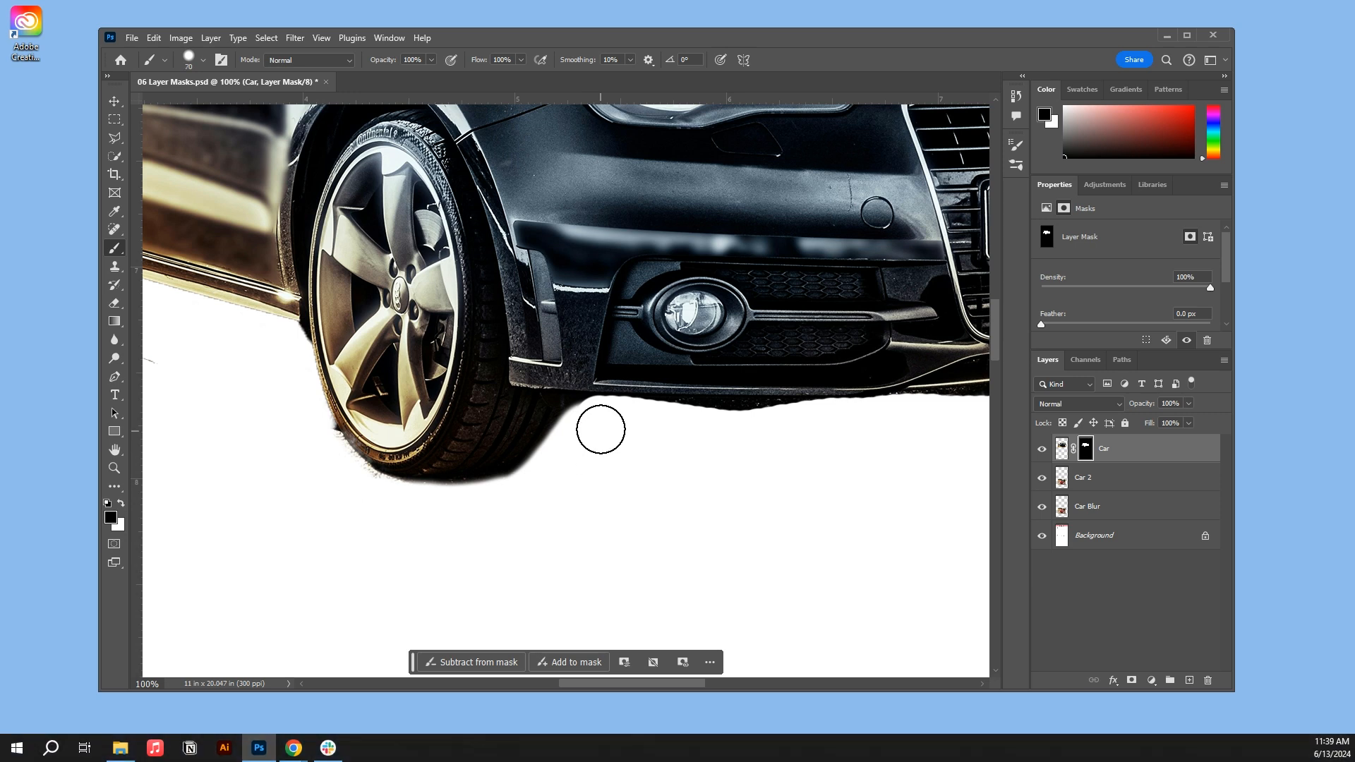
pyautogui.moveTo(577, 405); pyautogui.dragTo(825, 411)
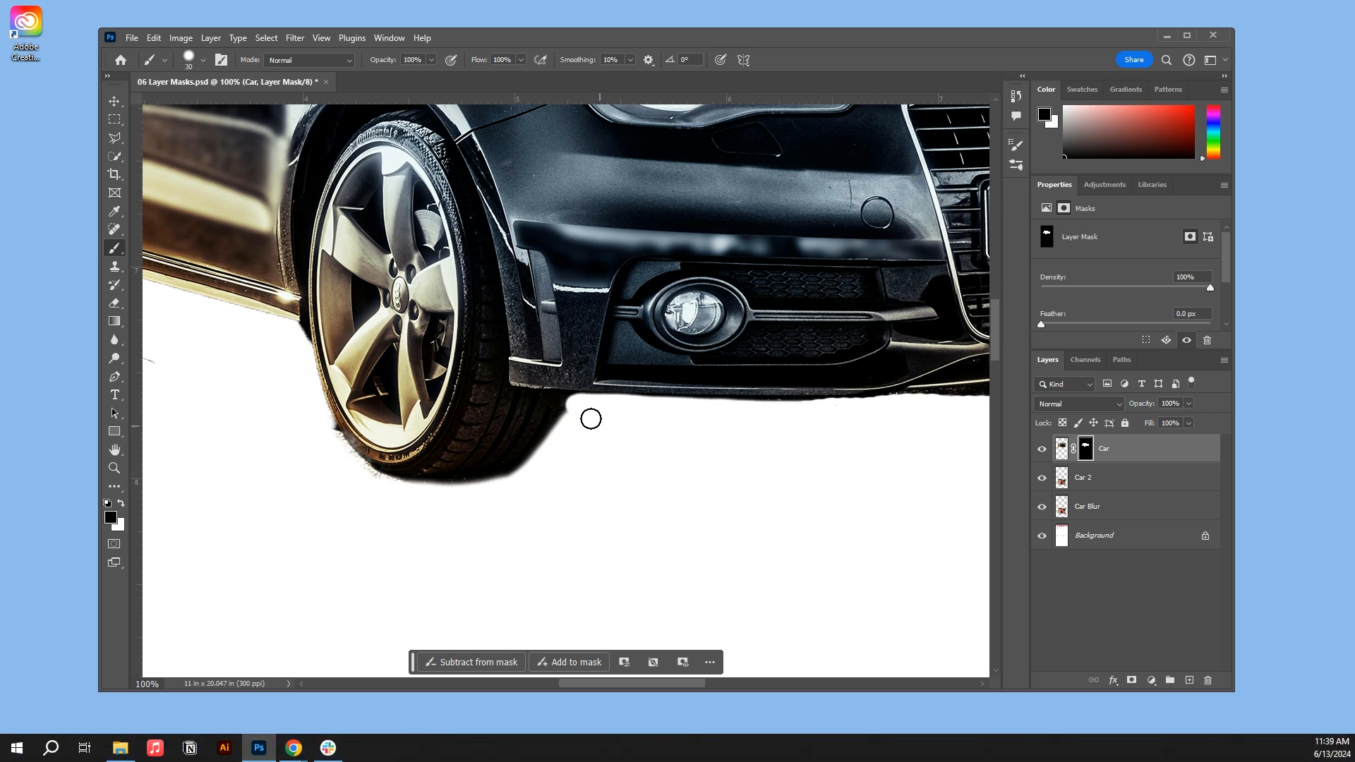
pyautogui.moveTo(574, 403); pyautogui.dragTo(527, 481)
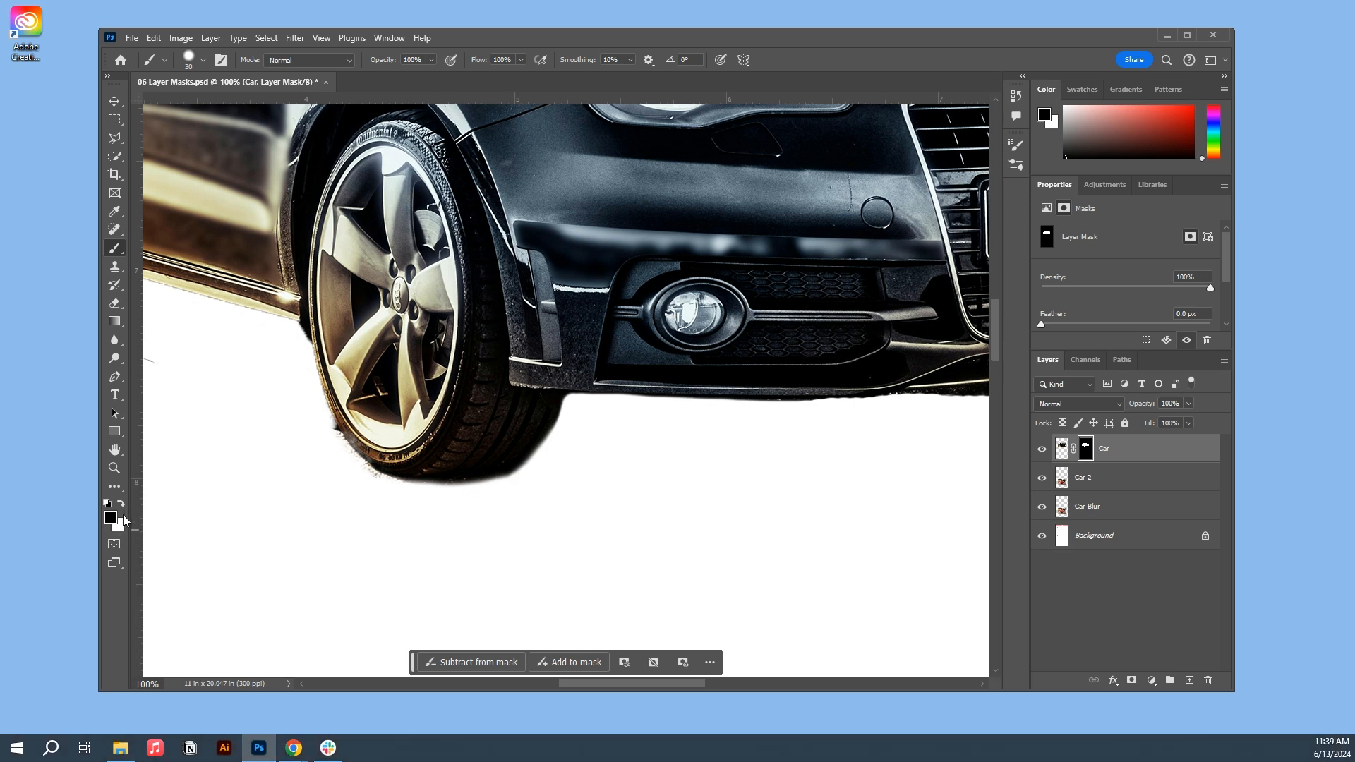
# Step: Paint black on the mask along the bumper's lower edge below the grille to clean up the dark fringe
pyautogui.press('x')
pyautogui.press('x')
pyautogui.moveTo(756, 439); pyautogui.dragTo(358, 484)
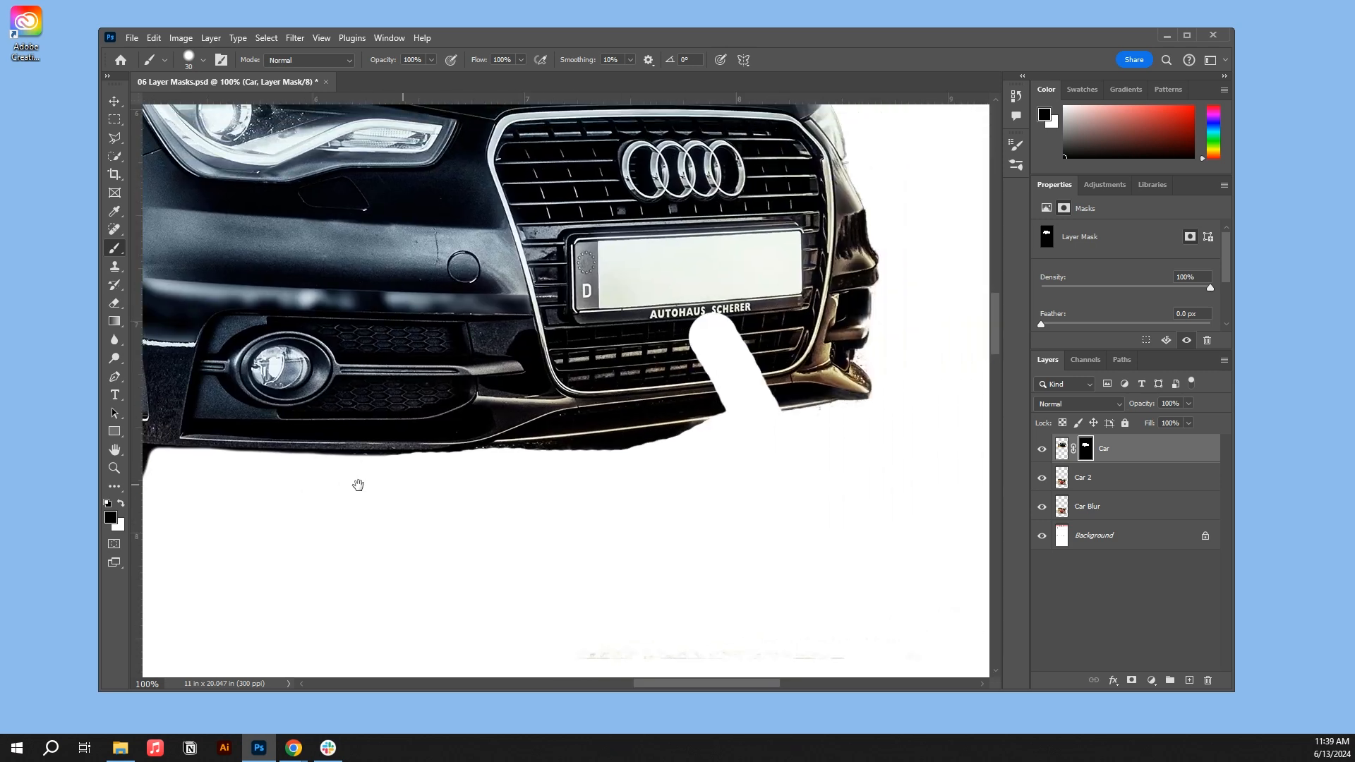
pyautogui.press('z')
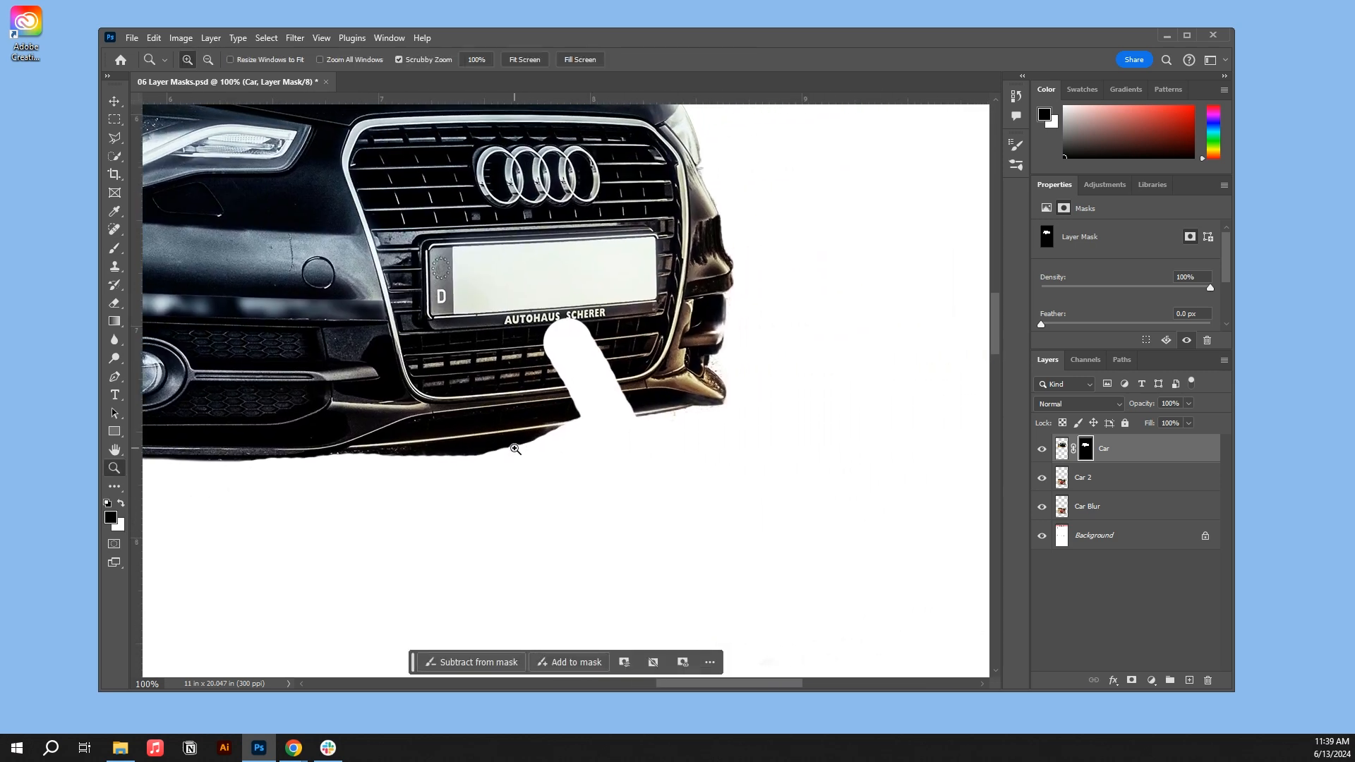
pyautogui.press('b')
pyautogui.moveTo(515, 450); pyautogui.dragTo(286, 474)
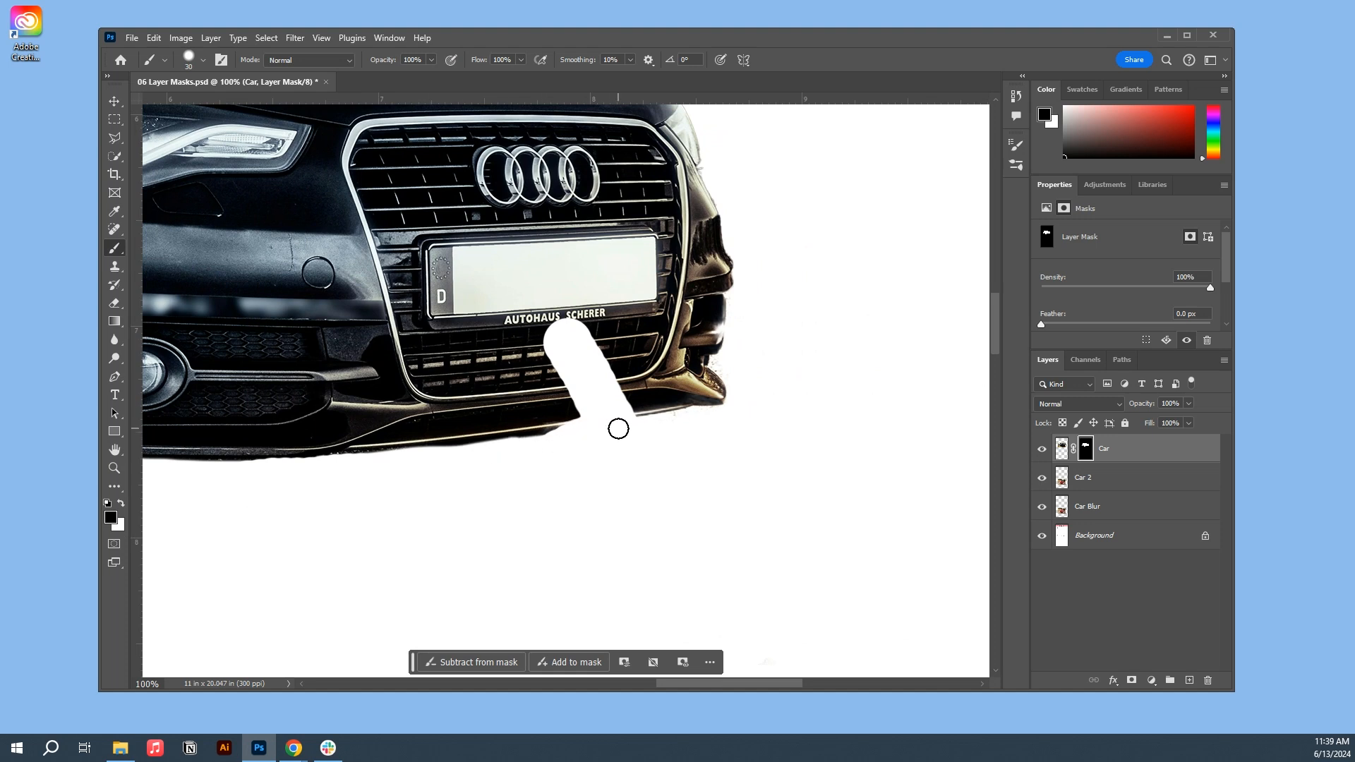
# Step: Paint white on the mask over the gap in the lower grille and bumper to restore the hidden area
pyautogui.press('x')
pyautogui.moveTo(604, 357)
pyautogui.mouseDown()
pyautogui.moveTo(555, 335)
pyautogui.moveTo(448, 342)
pyautogui.moveTo(445, 370)
pyautogui.moveTo(448, 344)
pyautogui.moveTo(634, 345)
pyautogui.moveTo(586, 324)
pyautogui.moveTo(580, 355)
pyautogui.moveTo(541, 374)
pyautogui.moveTo(623, 369)
pyautogui.moveTo(514, 387)
pyautogui.moveTo(622, 384)
pyautogui.moveTo(551, 412)
pyautogui.moveTo(653, 405)
pyautogui.moveTo(676, 399)
pyautogui.moveTo(563, 410)
pyautogui.moveTo(655, 385)
pyautogui.moveTo(578, 398)
pyautogui.moveTo(709, 319)
pyautogui.moveTo(724, 360)
pyautogui.mouseUp()
pyautogui.press('x')
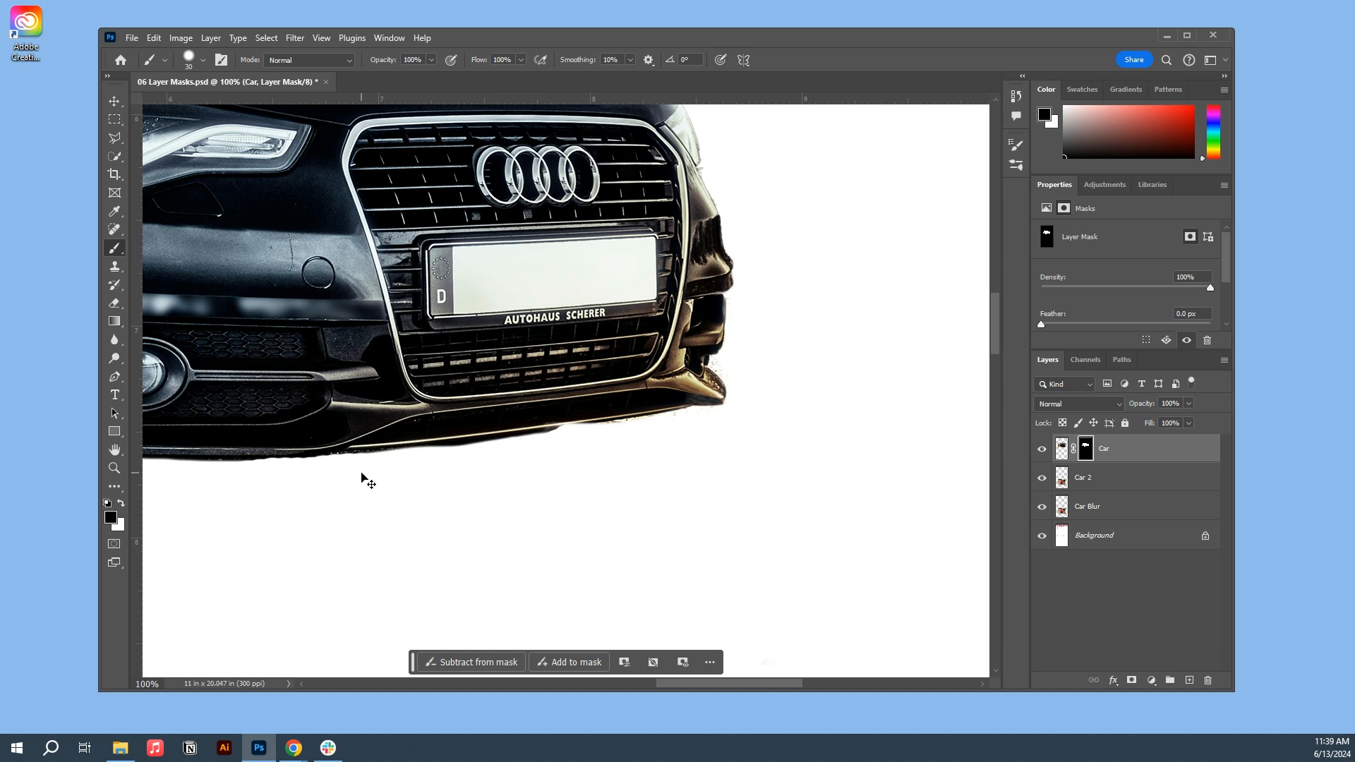
pyautogui.hotkey('ctrl', '-')
pyautogui.hotkey('ctrl', '-')
pyautogui.hotkey('ctrl', '-')
pyautogui.moveTo(437, 338); pyautogui.dragTo(660, 466)
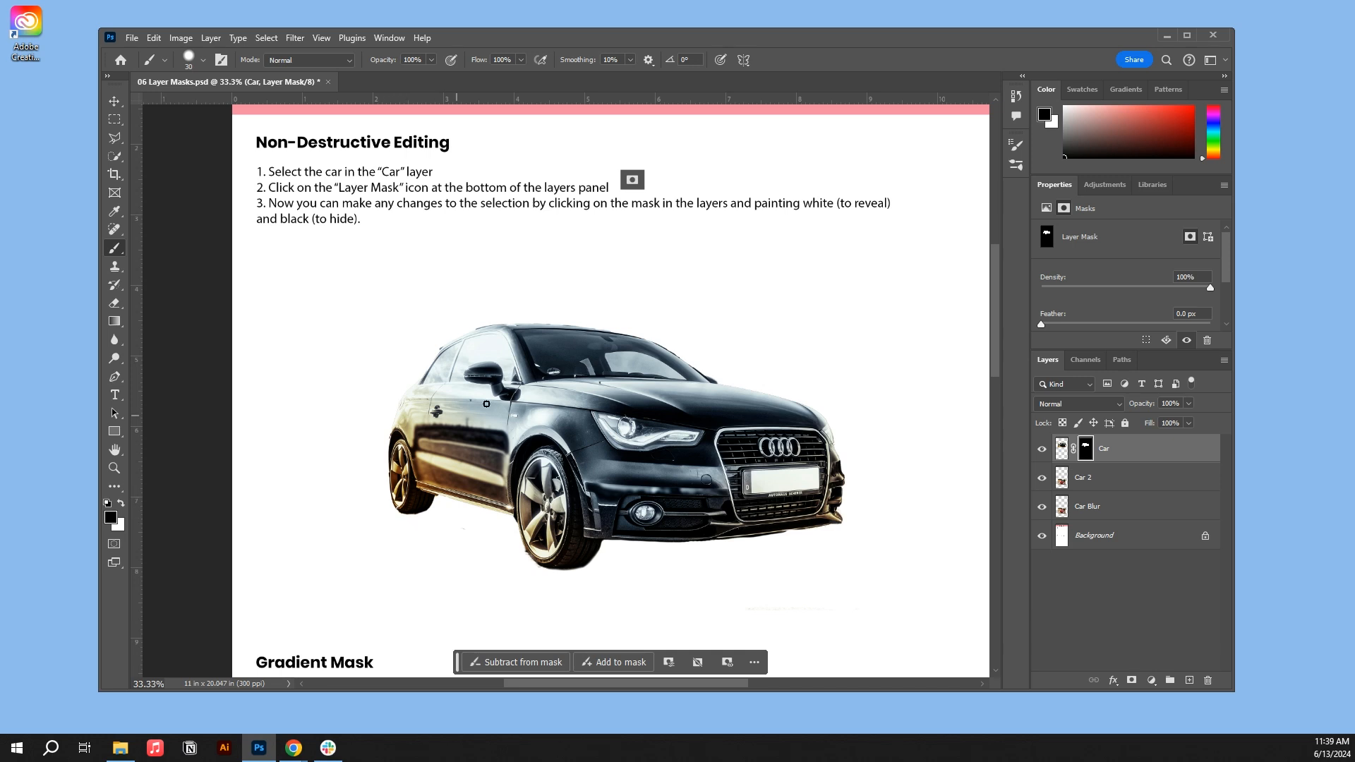
# Step: Go to the Gradient Mask section and toggle the Car 2 layer's visibility to compare it with the Car Blur layer
pyautogui.scroll(-5, 486, 403)
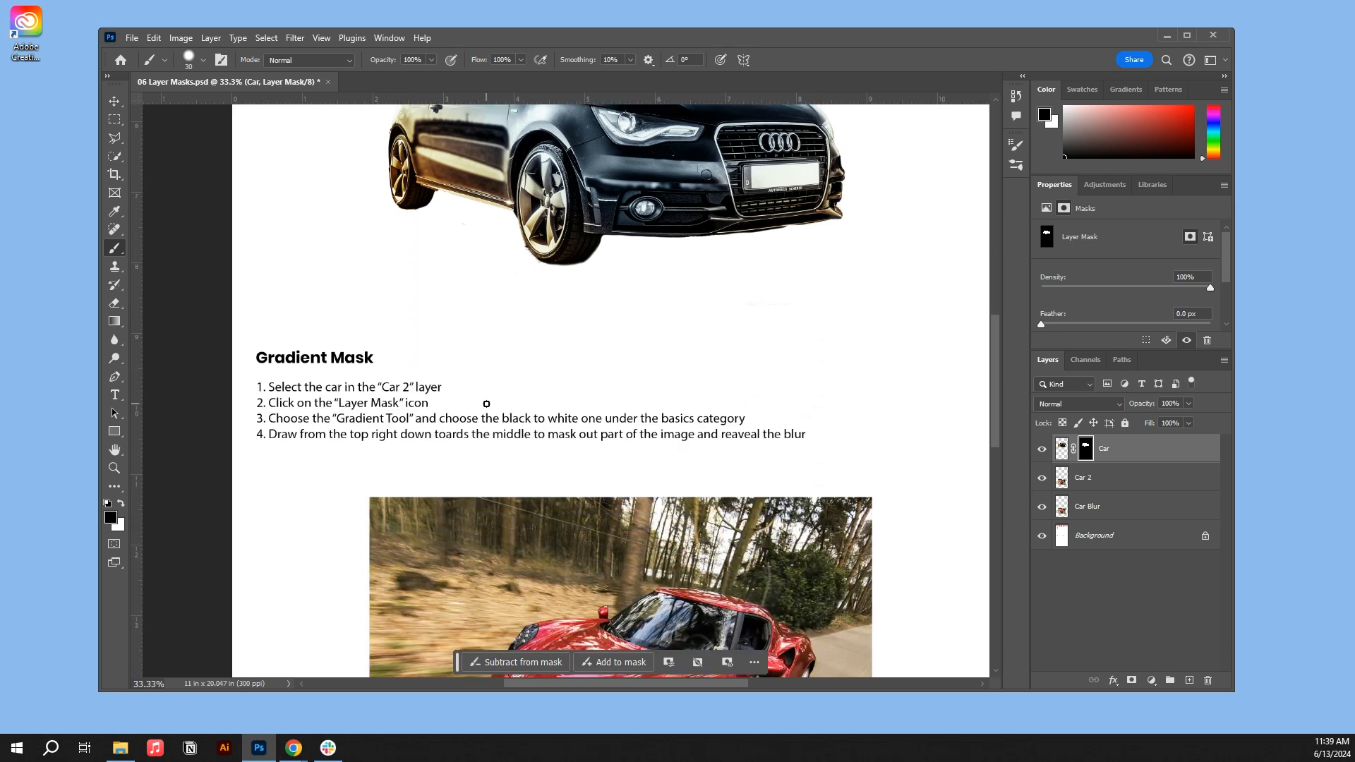
pyautogui.scroll(-3, 486, 403)
pyautogui.press('v')
pyautogui.keyDown('ctrl'); pyautogui.click(486, 404); pyautogui.keyUp('ctrl')
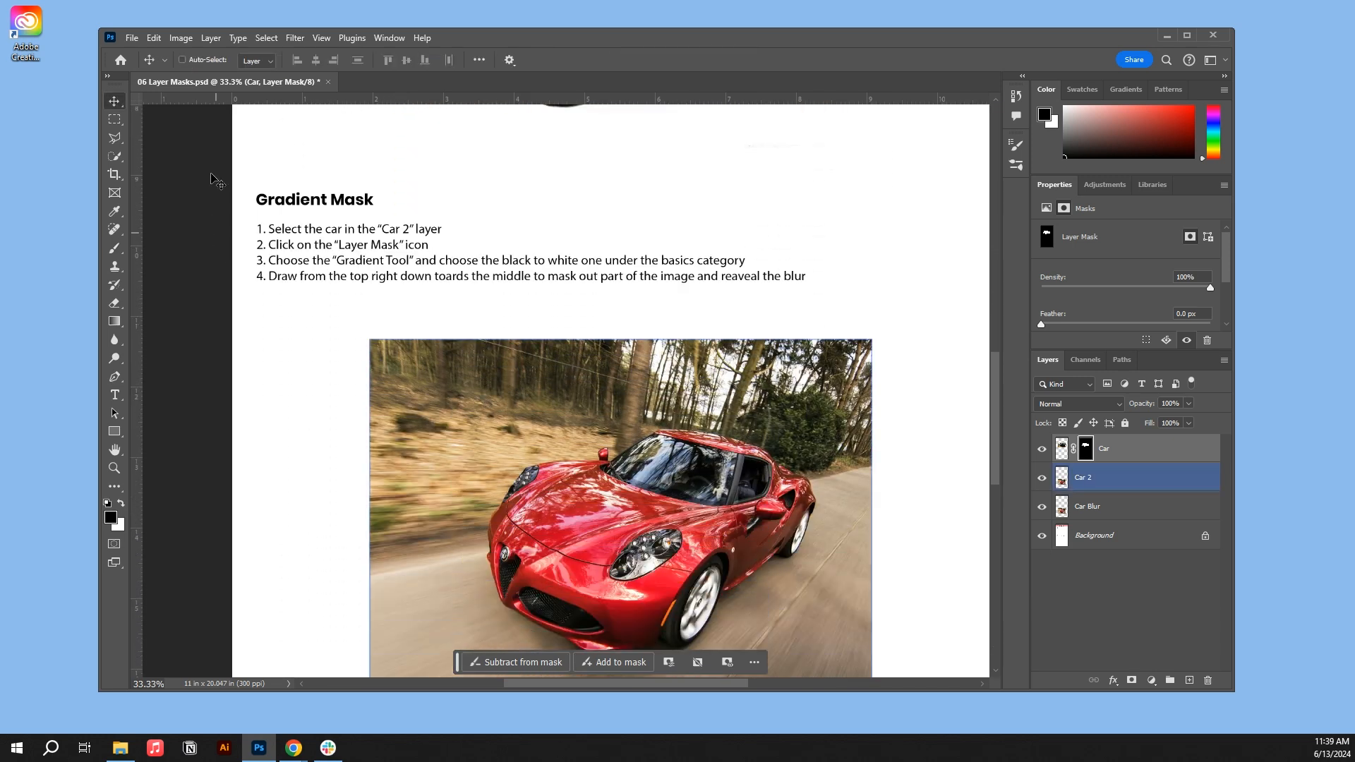
pyautogui.scroll(-1, 689, 434)
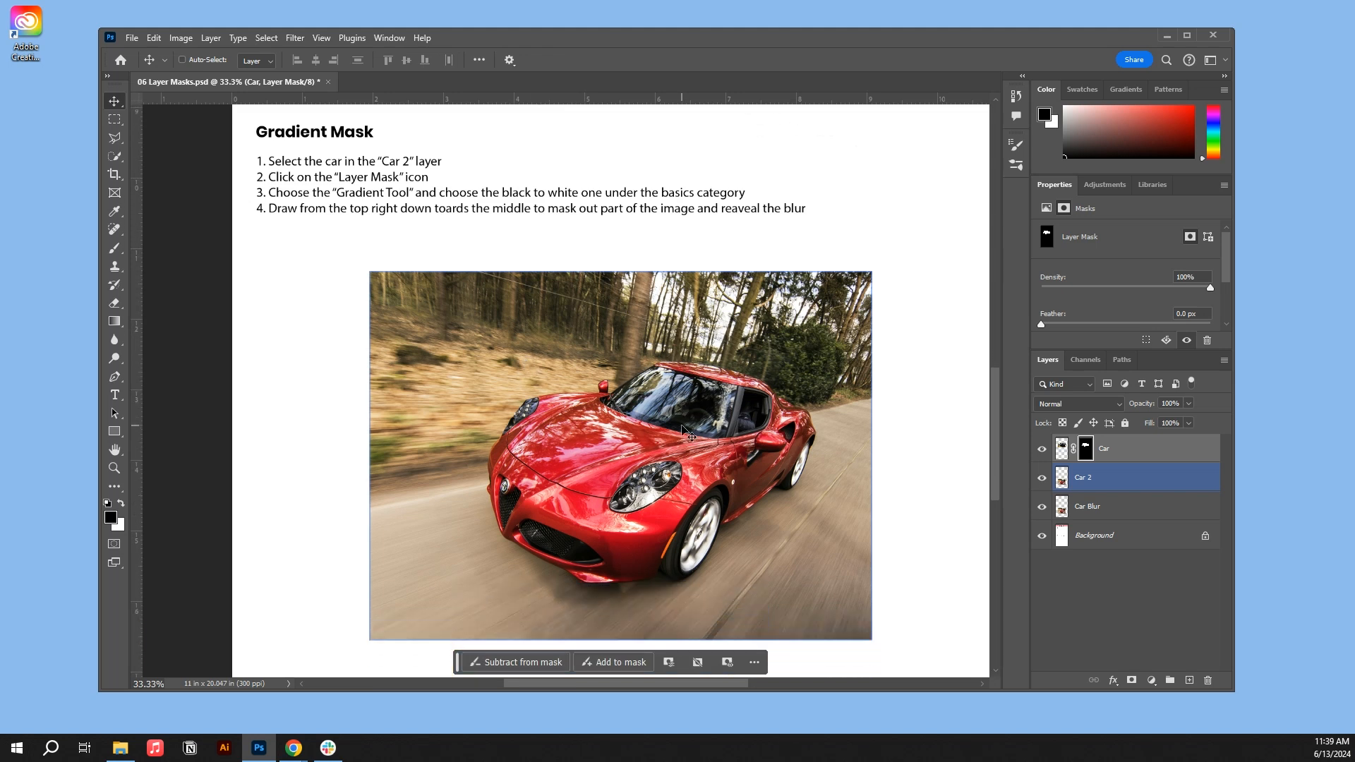
pyautogui.click(1042, 478)
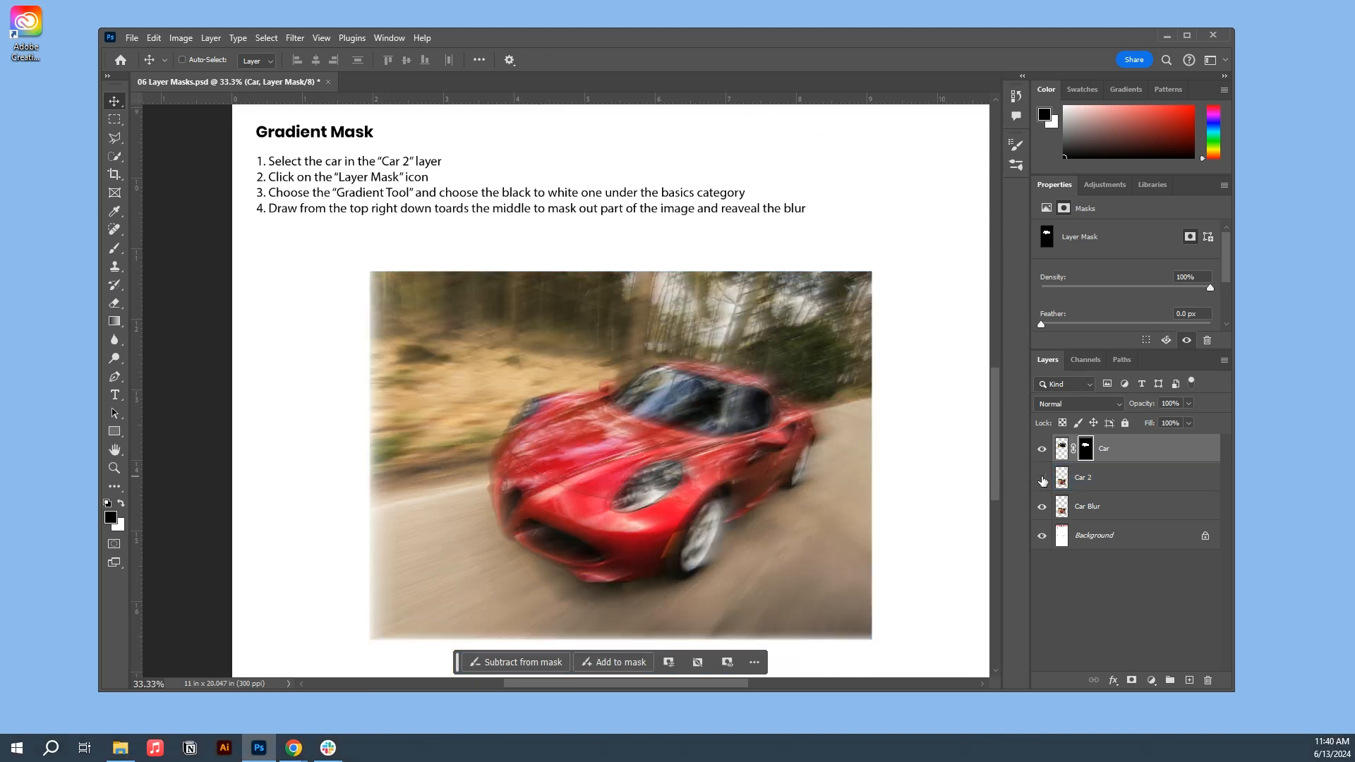
pyautogui.click(1042, 480)
pyautogui.click(1042, 480)
pyautogui.click(1041, 480)
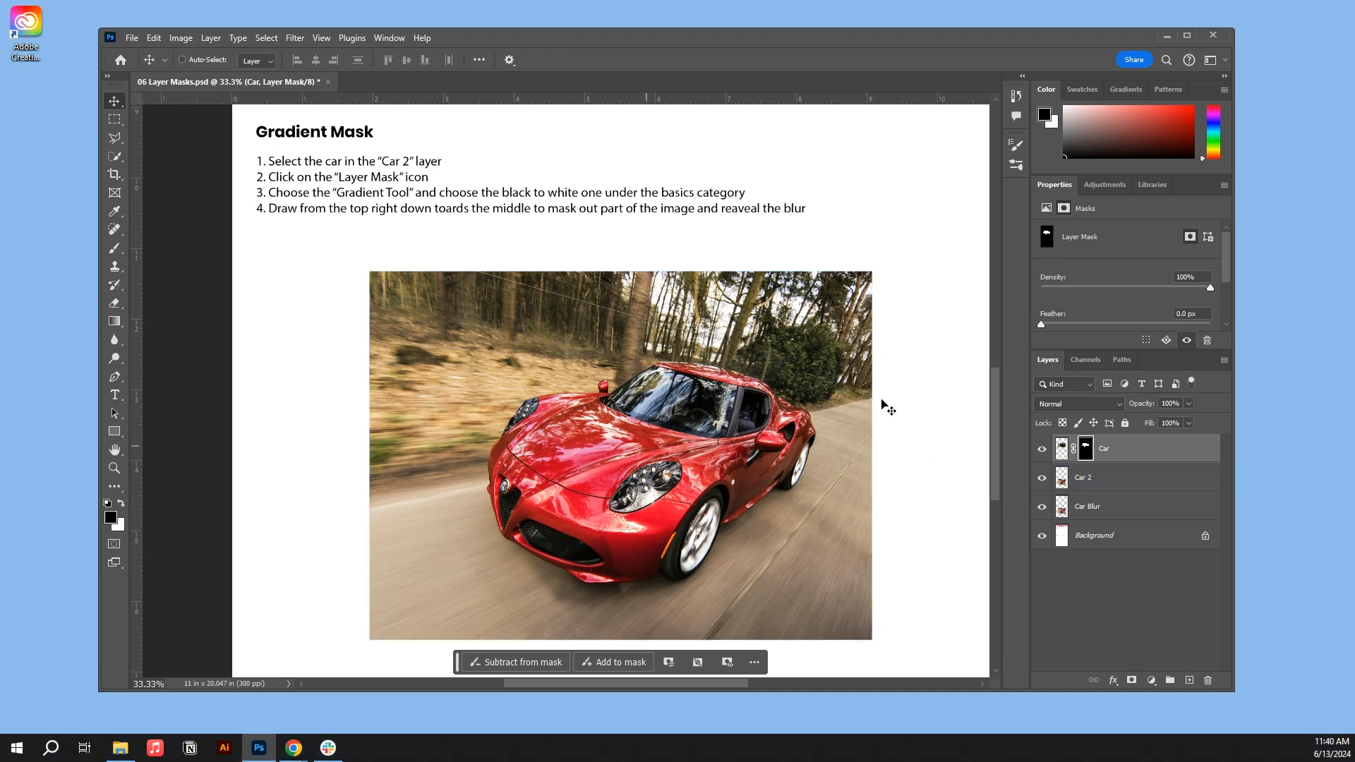
# Step: Add a layer mask to the Car 2 layer in the Gradient Mask section
pyautogui.click(1130, 480)
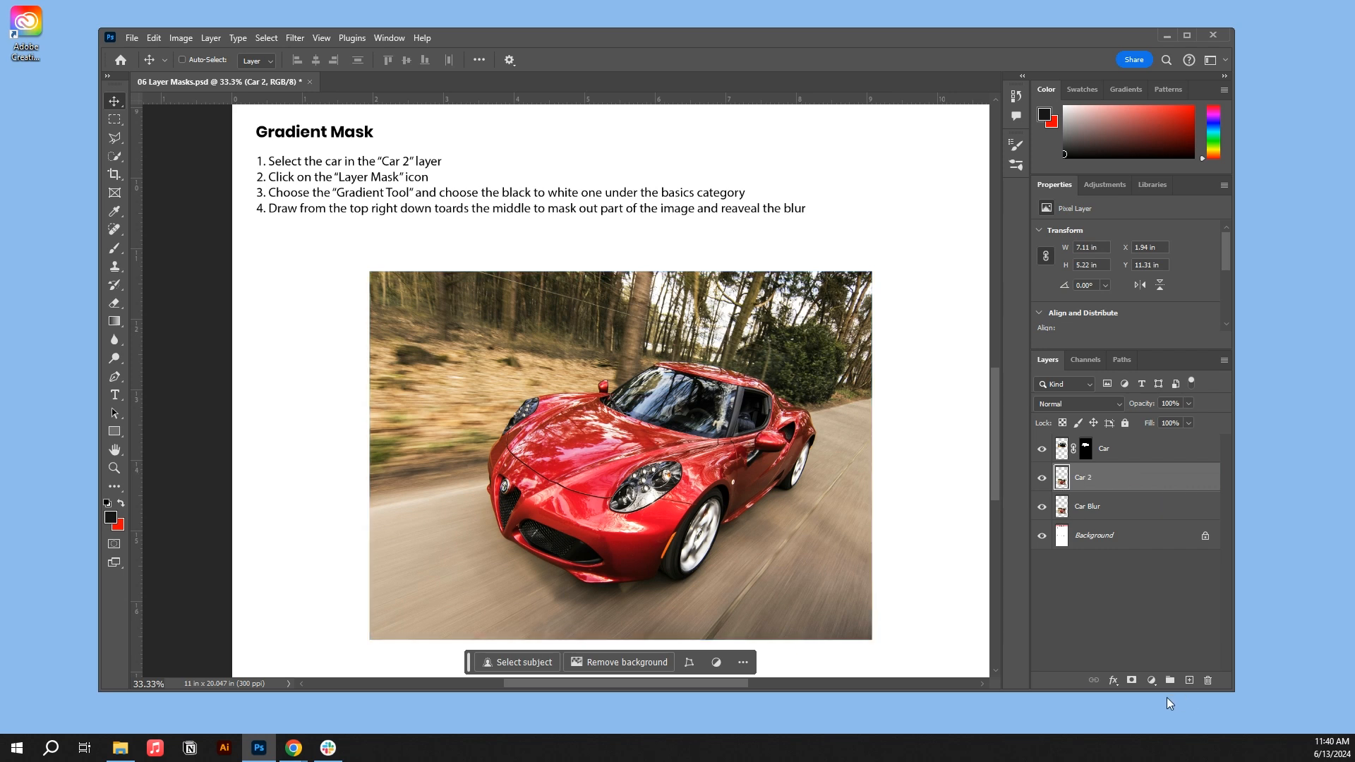
pyautogui.click(1131, 680)
pyautogui.click(1130, 681)
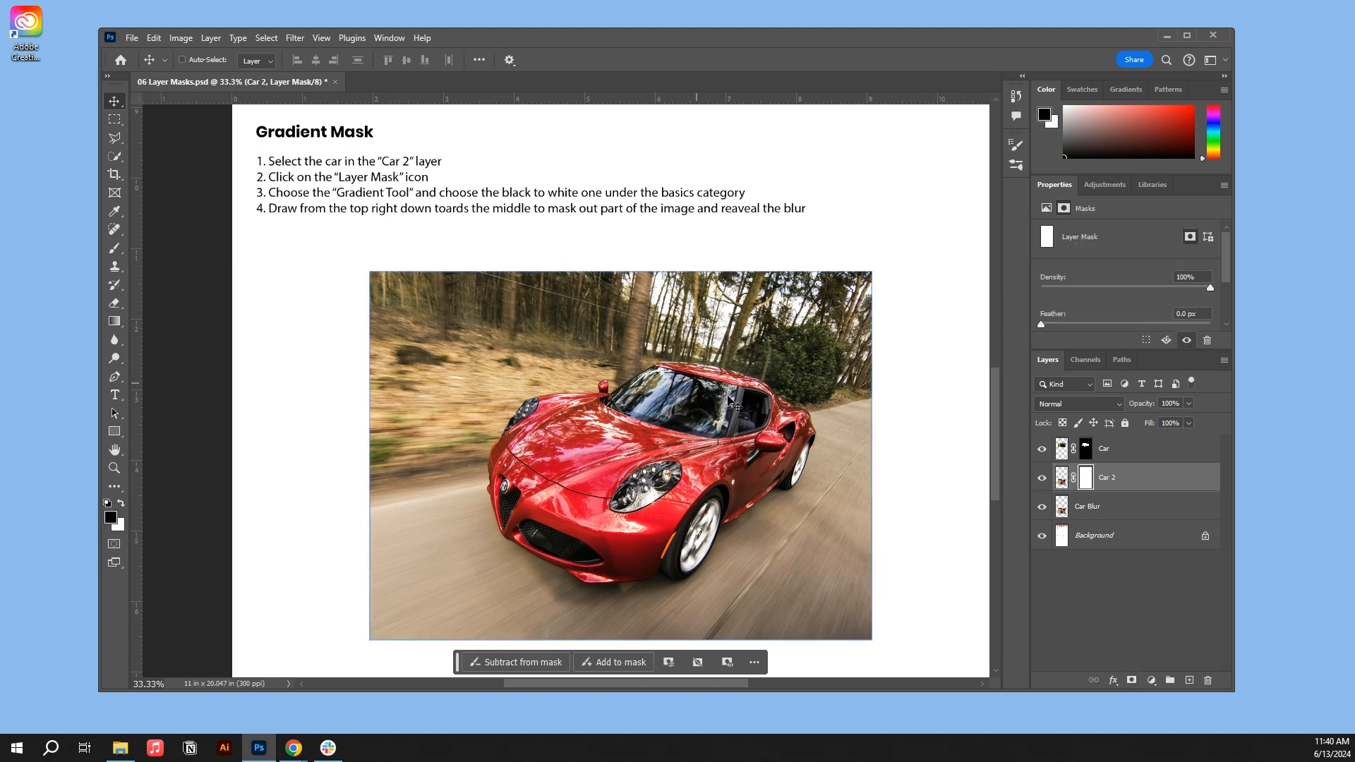
pyautogui.scroll(5, 734, 406)
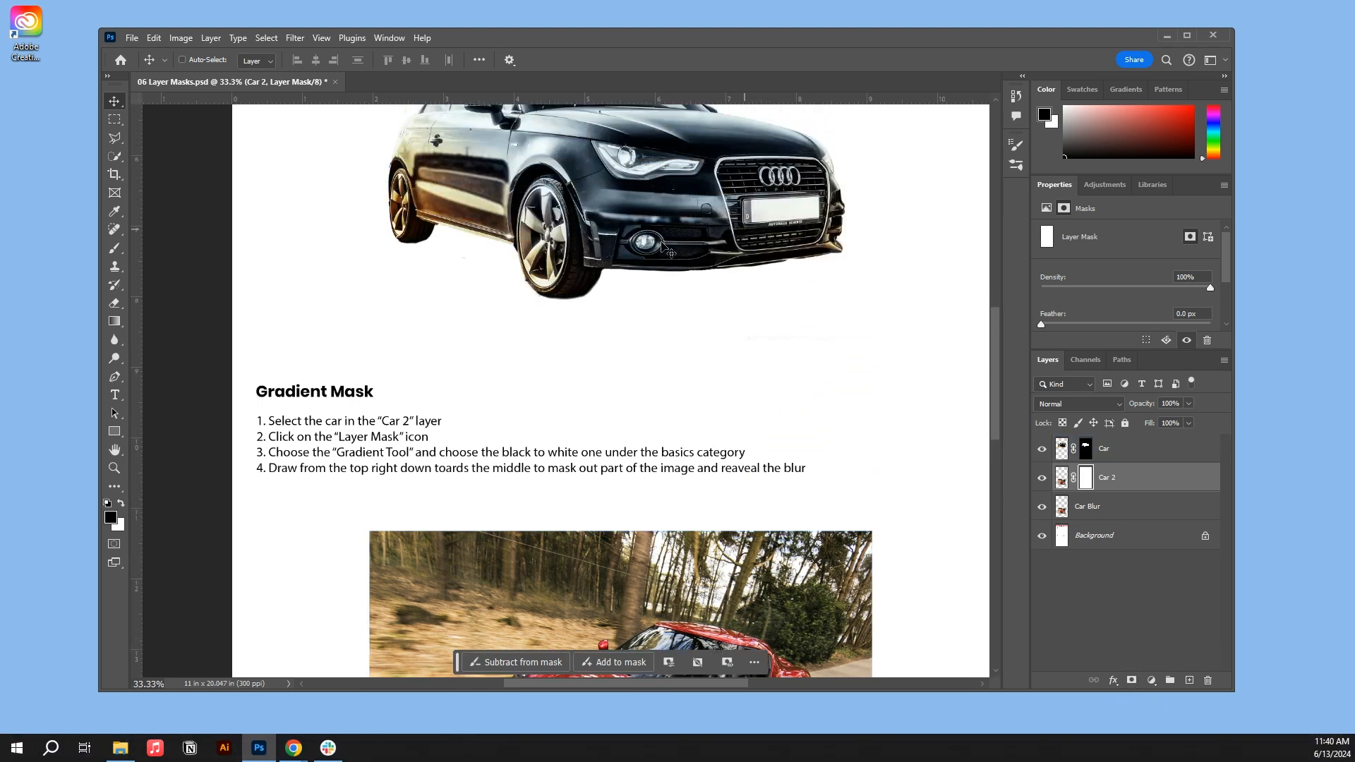
pyautogui.scroll(-3, 783, 388)
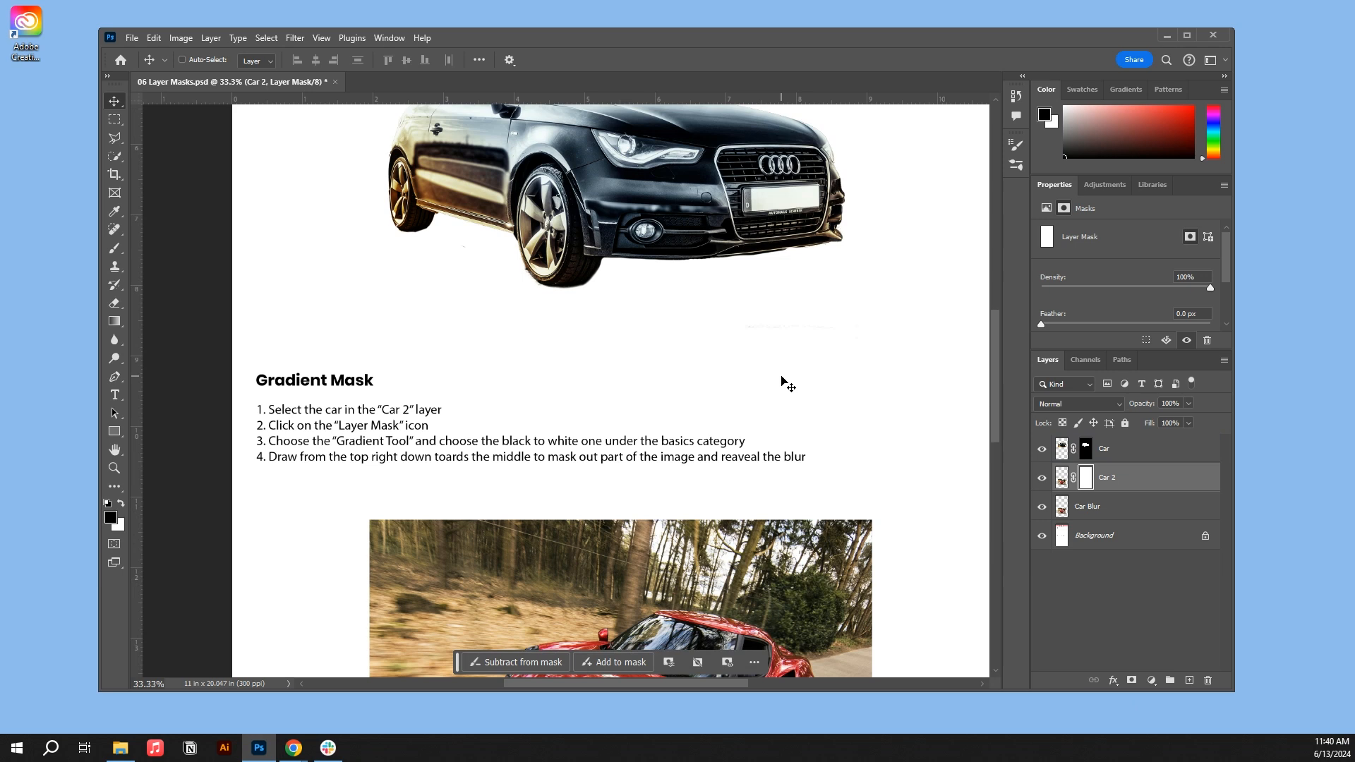
pyautogui.scroll(-1, 784, 403)
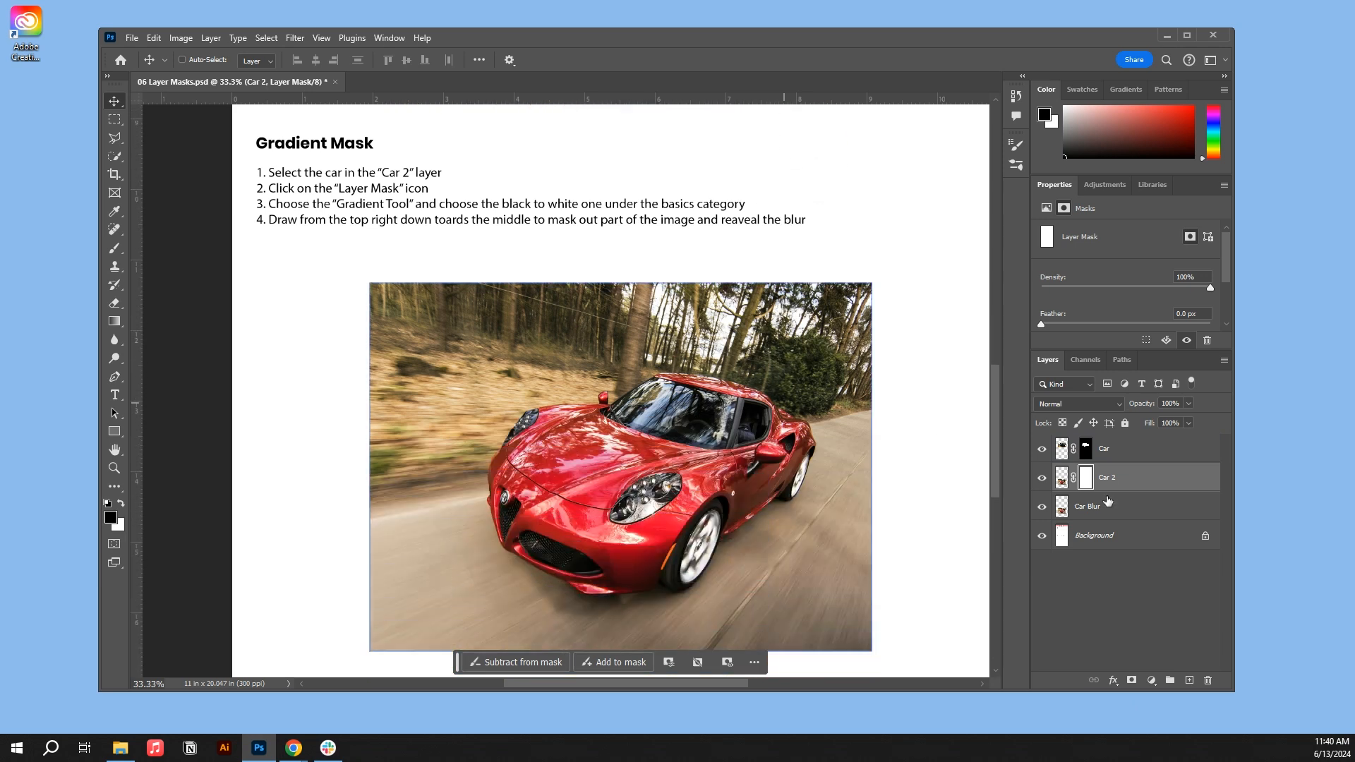
# Step: Try a black brush stroke on the Car 2 mask over the red car and undo it
pyautogui.click(115, 247)
pyautogui.moveTo(778, 432); pyautogui.dragTo(695, 409)
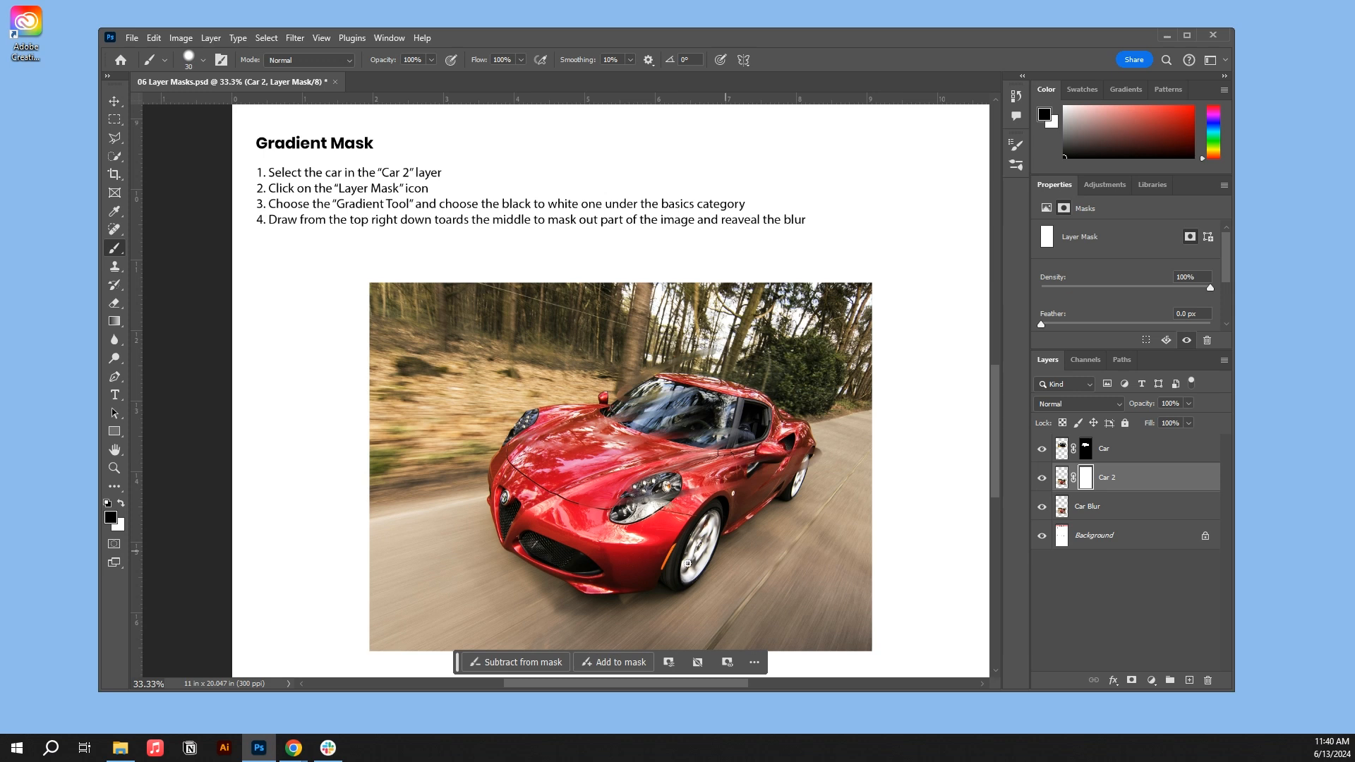
pyautogui.hotkey('ctrl', 'z')
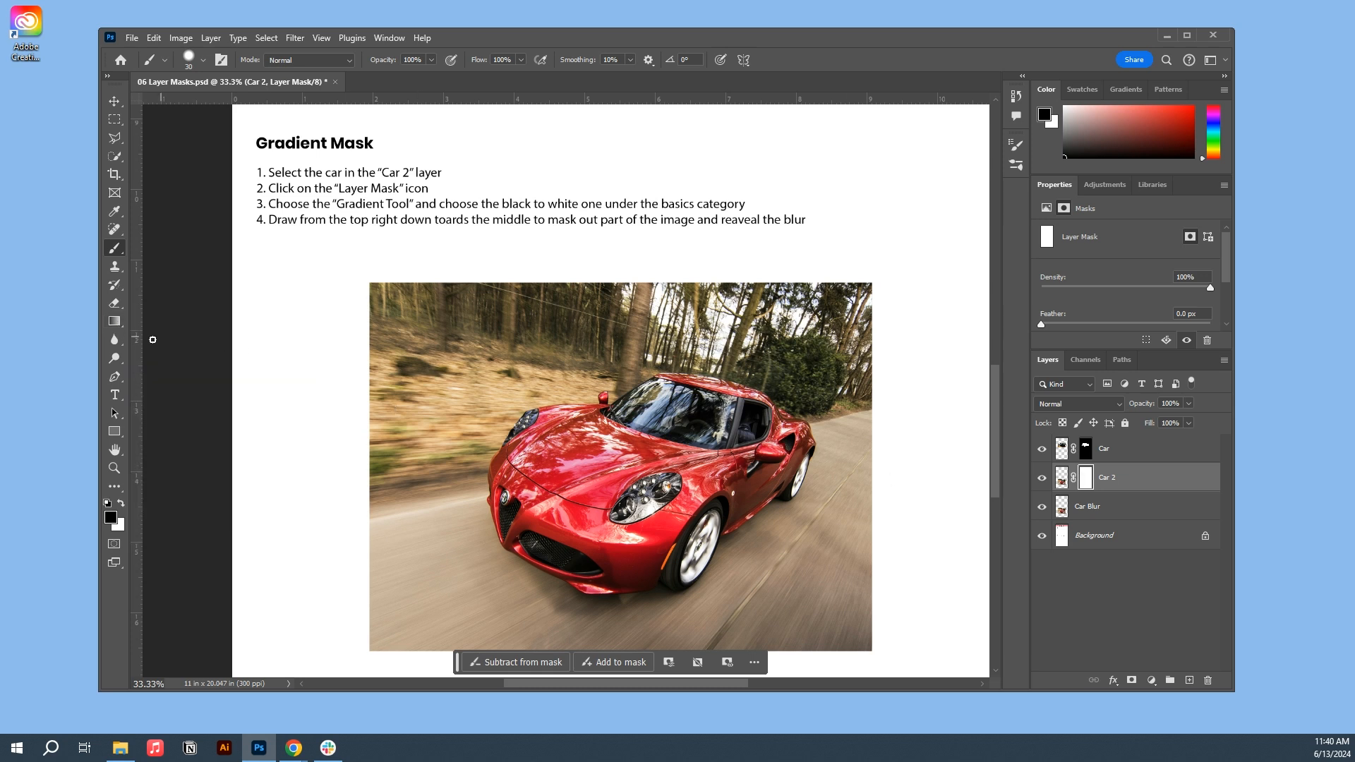
# Step: Draw a linear black-to-white Basics gradient on the Car 2 mask from the photo's top-right corner down to the car's hood
pyautogui.click(114, 322)
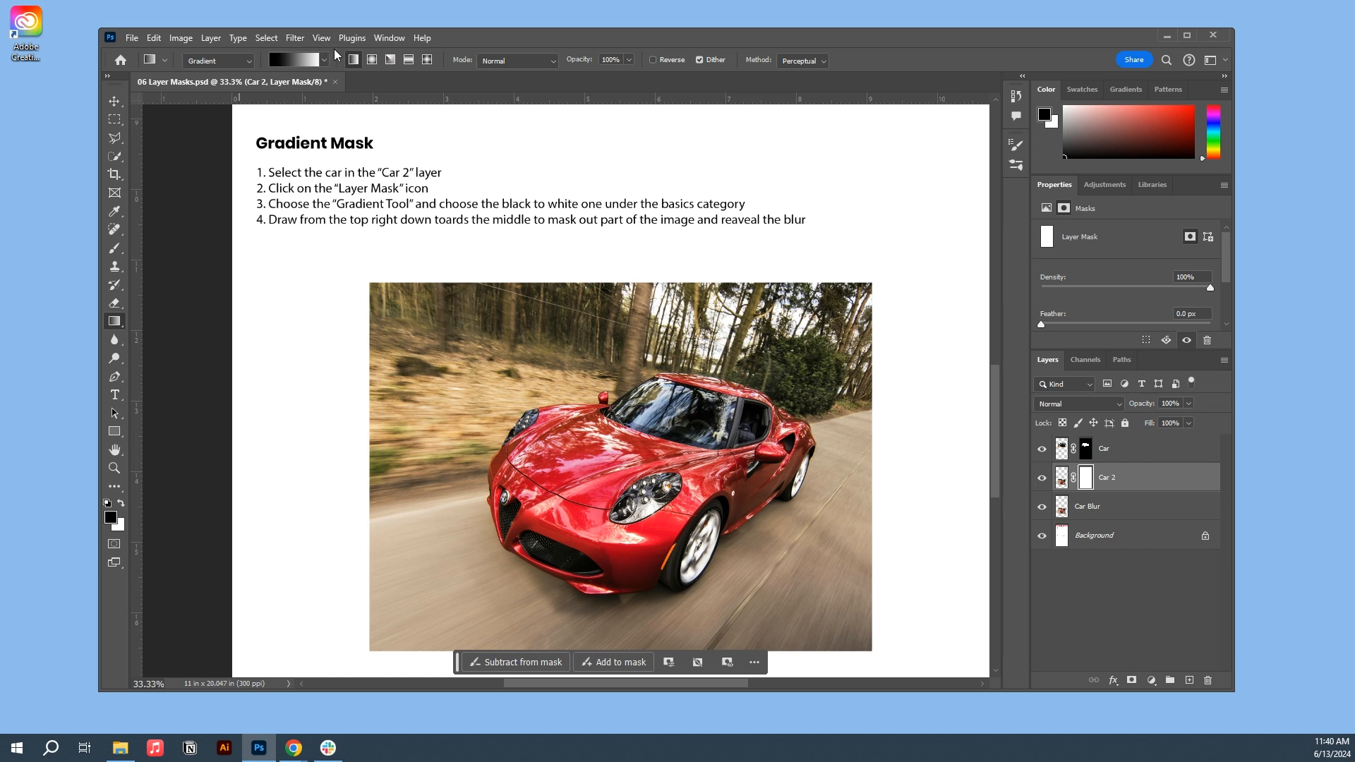
pyautogui.click(324, 61)
pyautogui.click(325, 63)
pyautogui.click(324, 62)
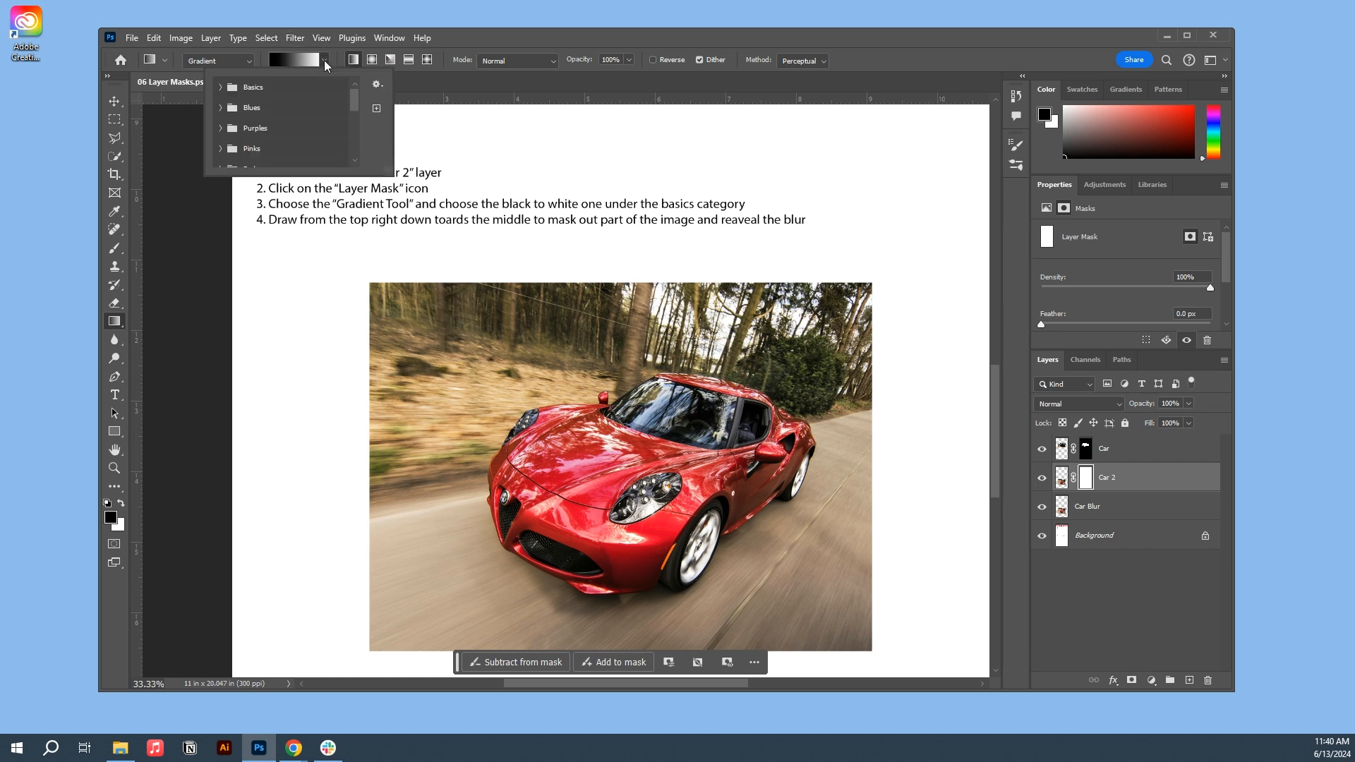
pyautogui.click(221, 87)
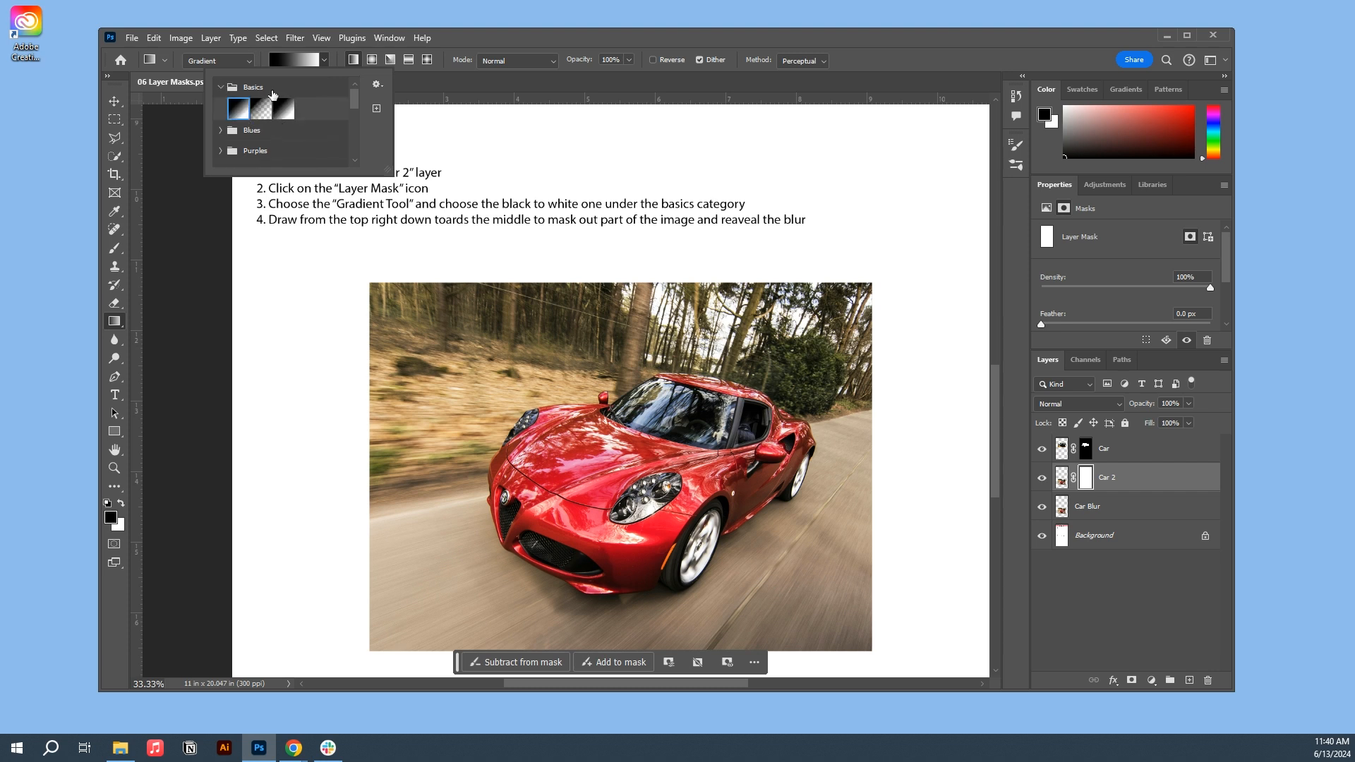
pyautogui.click(261, 56)
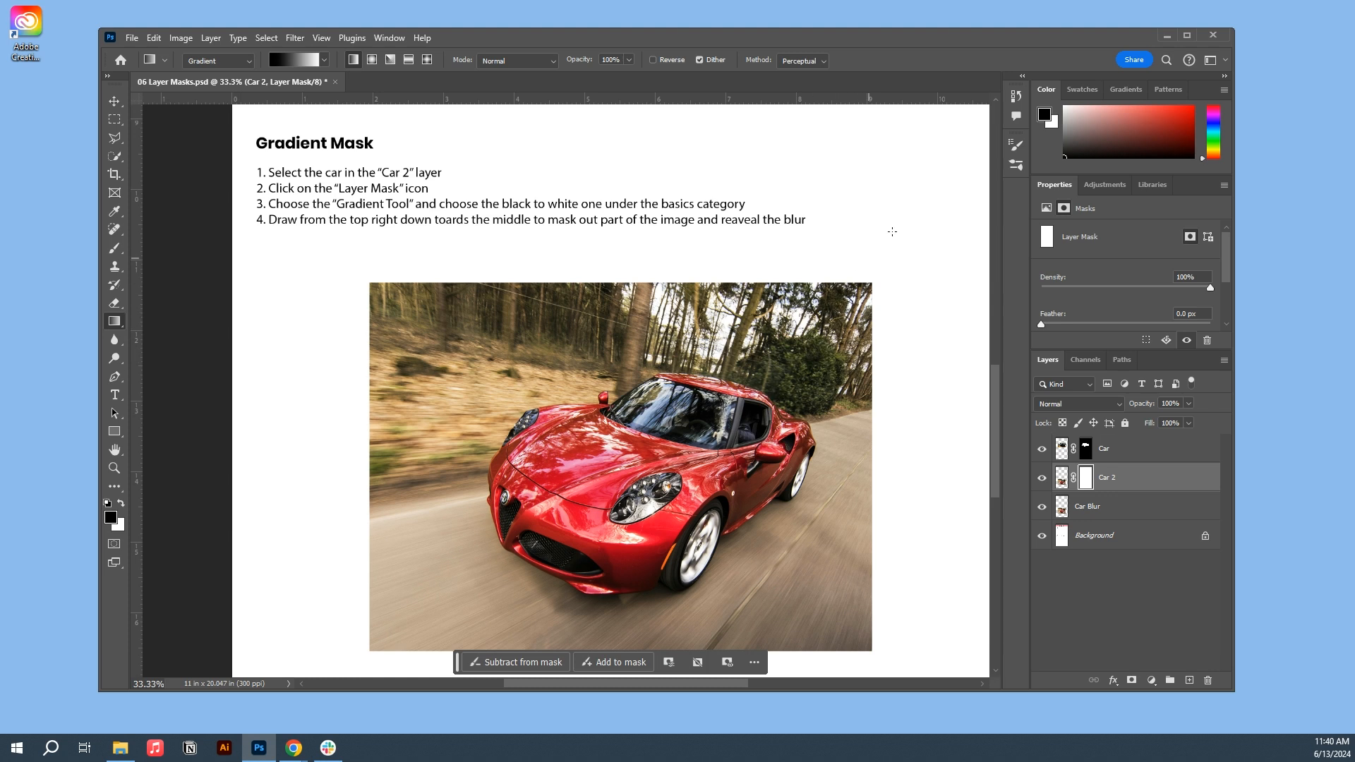
pyautogui.moveTo(866, 298); pyautogui.dragTo(540, 464)
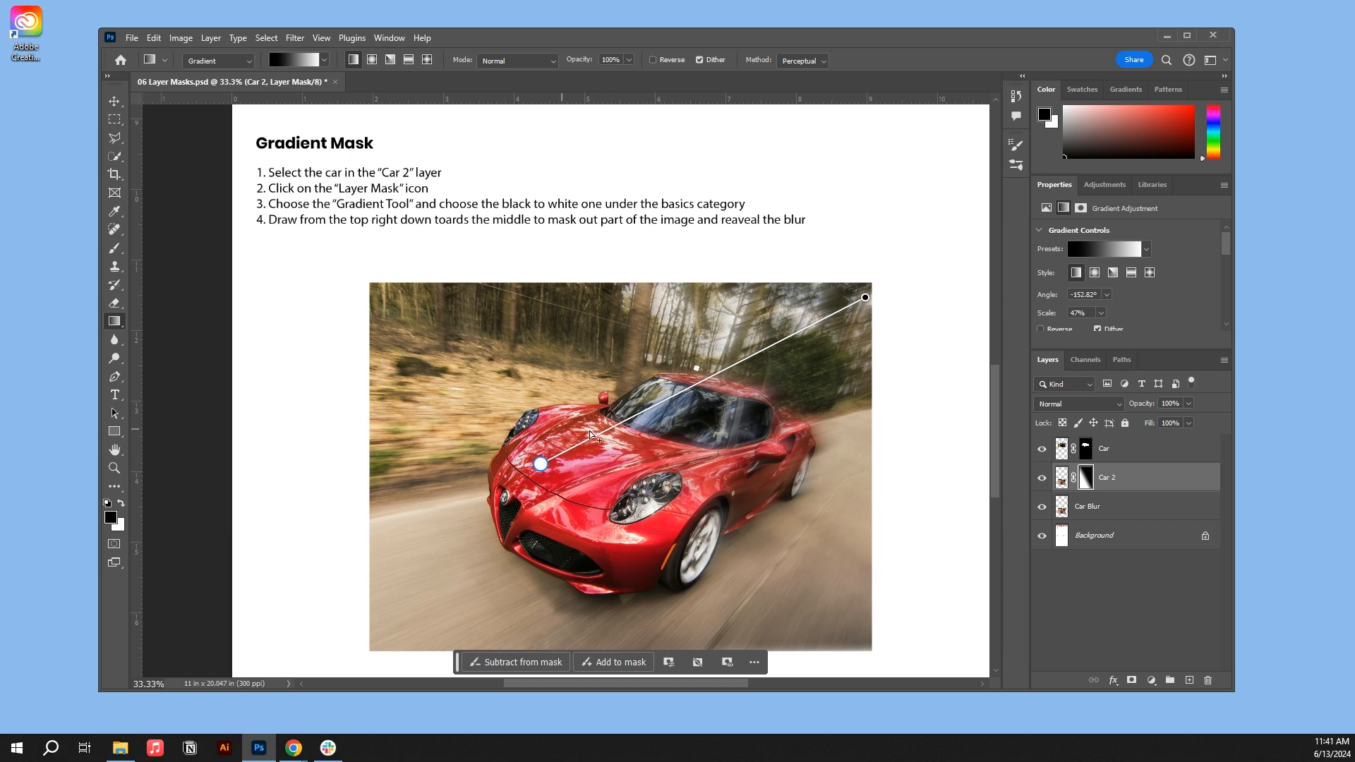
# Step: Hide and reshow the Car Blur layer to check the gradient mask's fade, and switch to the Move tool
pyautogui.click(1043, 508)
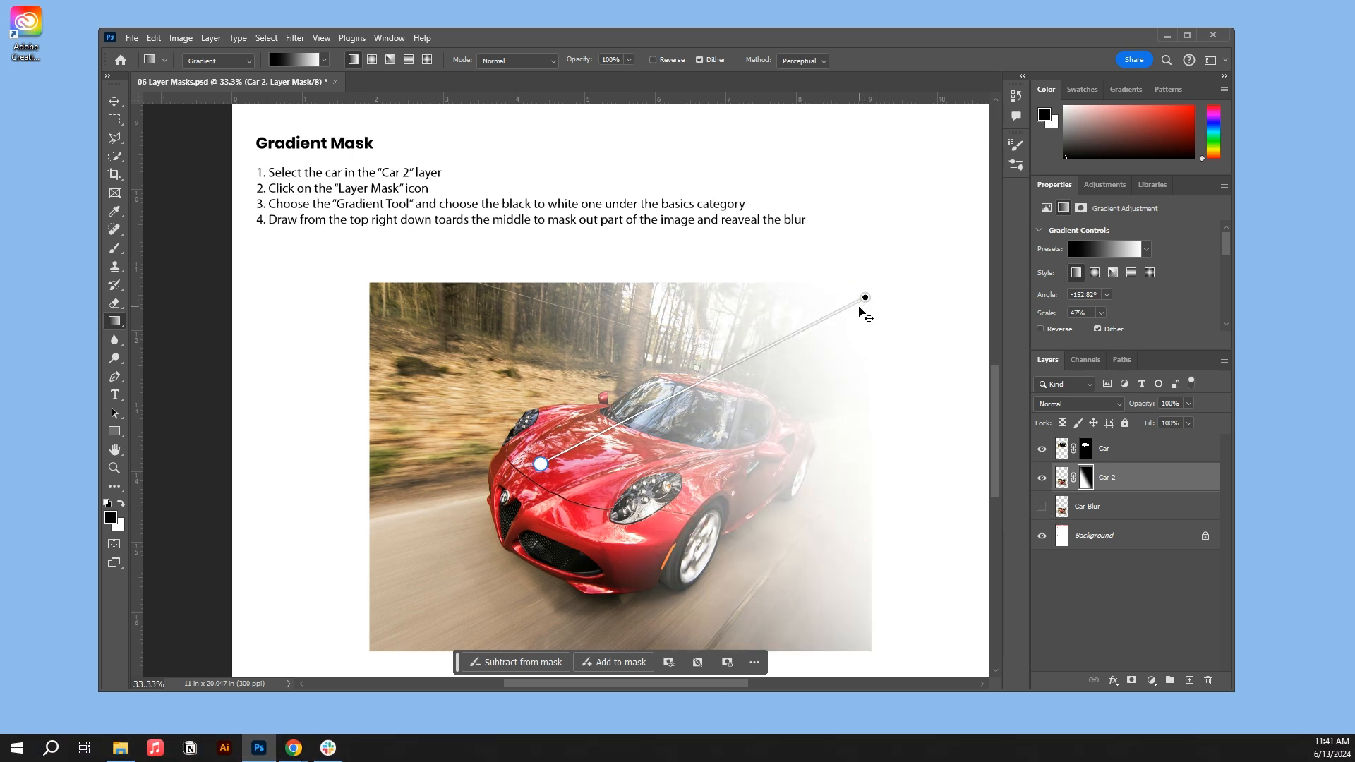
pyautogui.click(1043, 507)
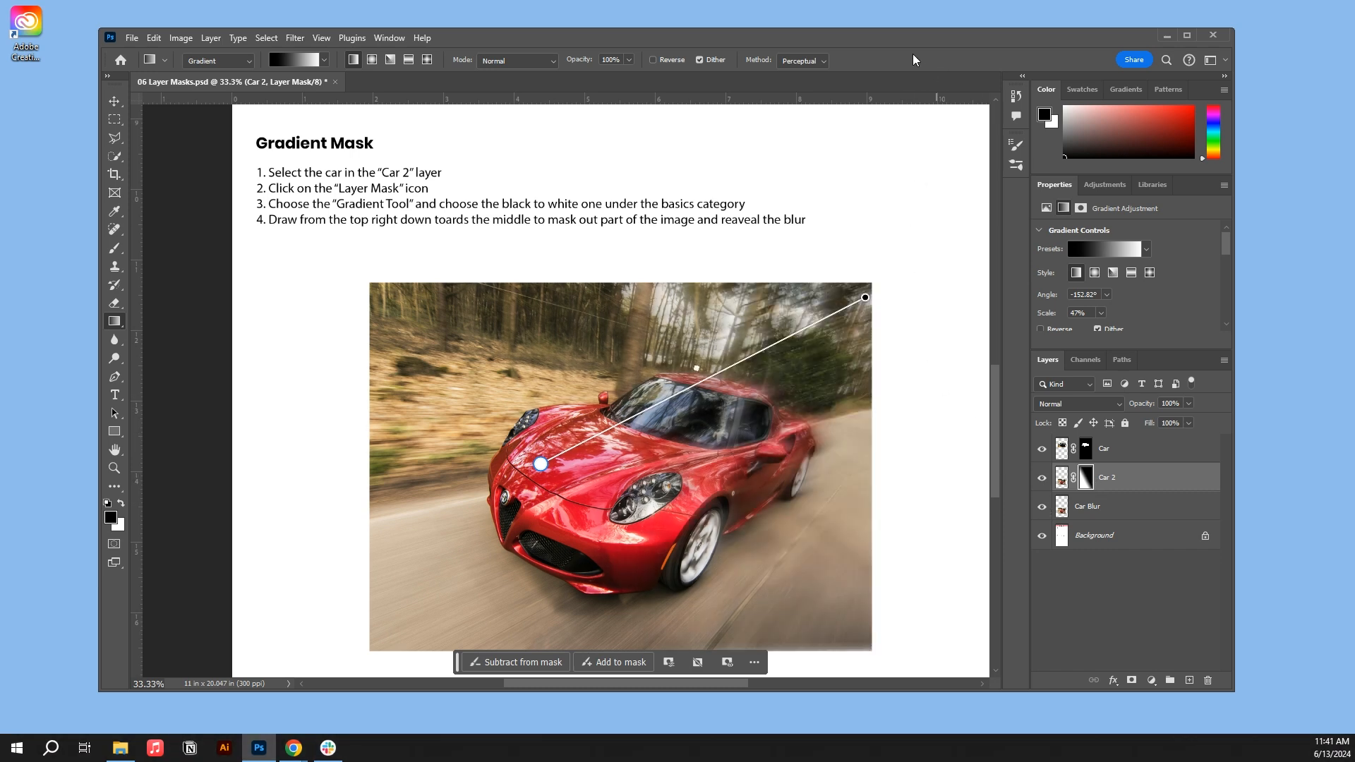
pyautogui.click(113, 101)
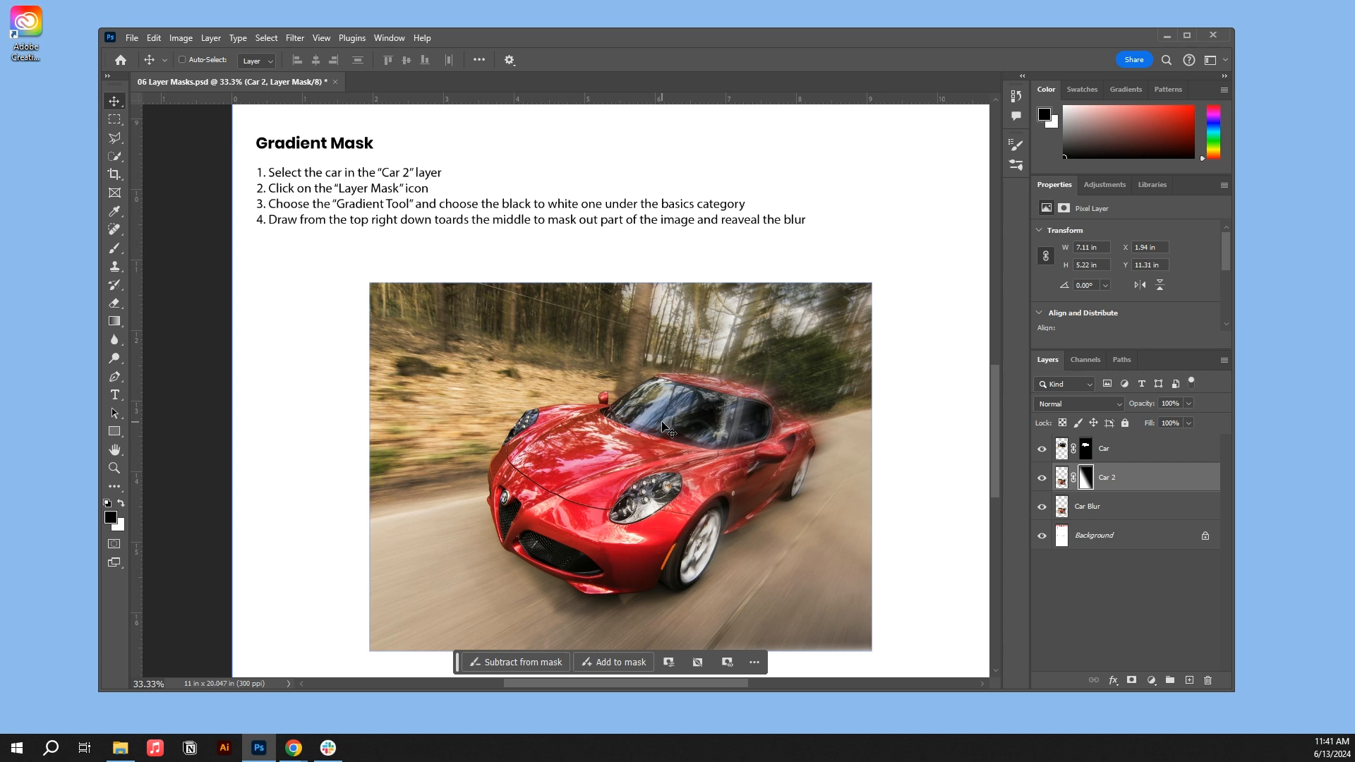
# Step: Select the Car 2 layer's mask, disable it and enable it again to compare the image with and without it
pyautogui.click(1063, 483)
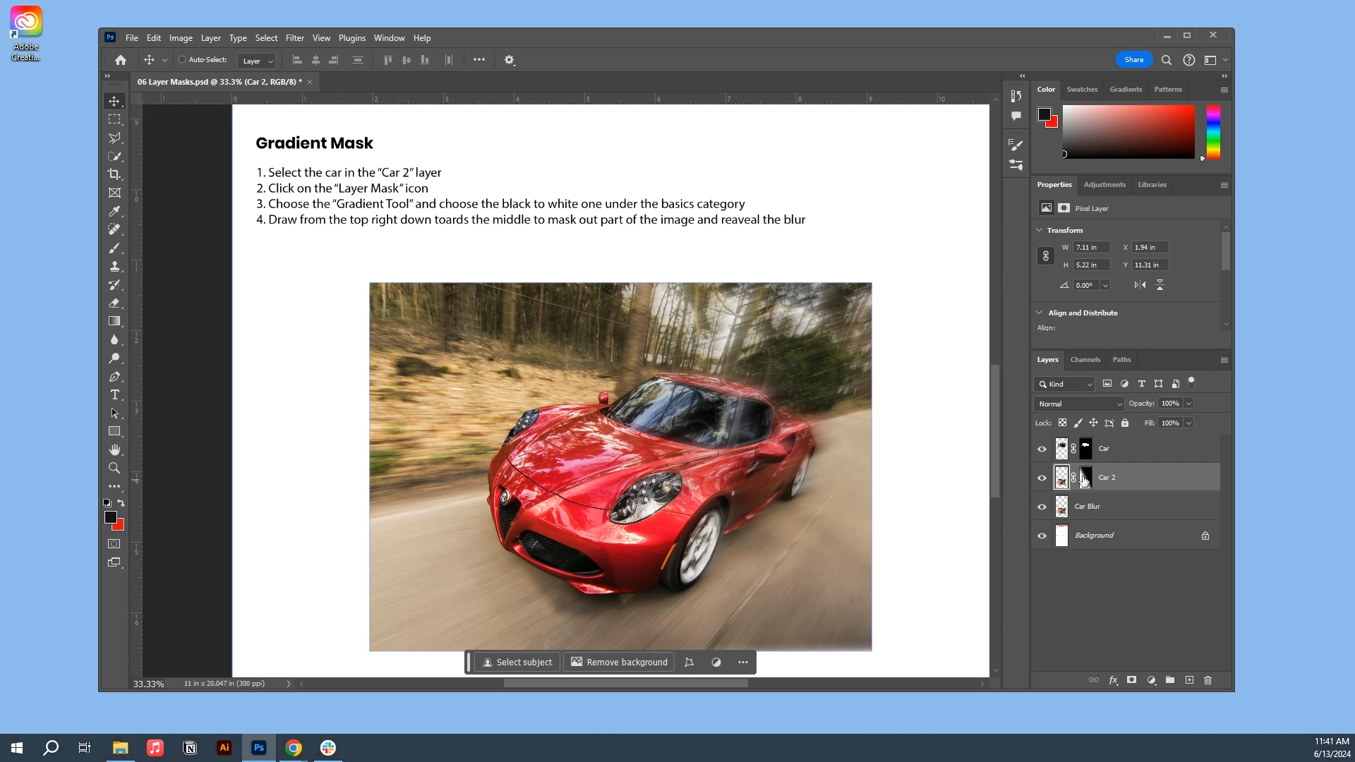
pyautogui.click(1085, 479)
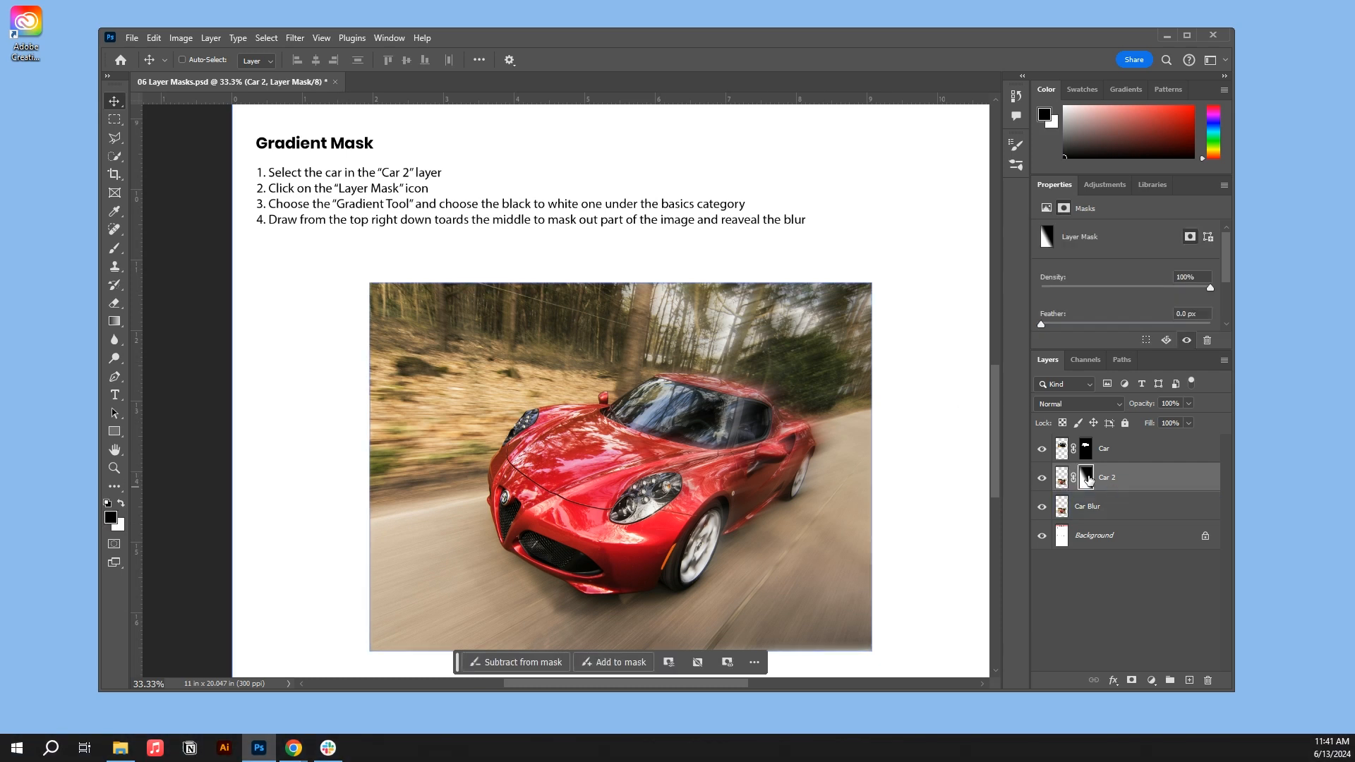
pyautogui.rightClick(1089, 478)
pyautogui.click(1127, 485)
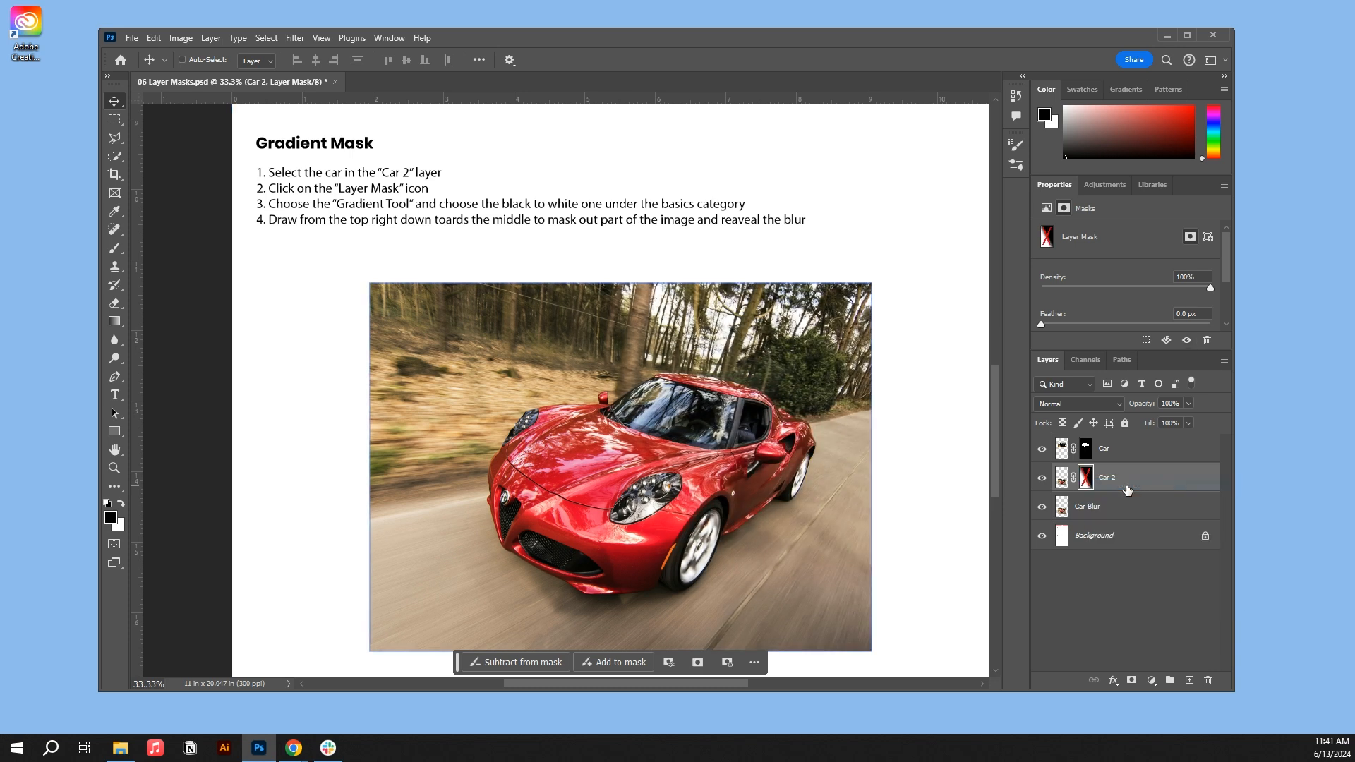
pyautogui.rightClick(1088, 480)
pyautogui.click(1095, 484)
# Step: Delete the Car 2 layer mask and undo the deletion
pyautogui.rightClick(1091, 481)
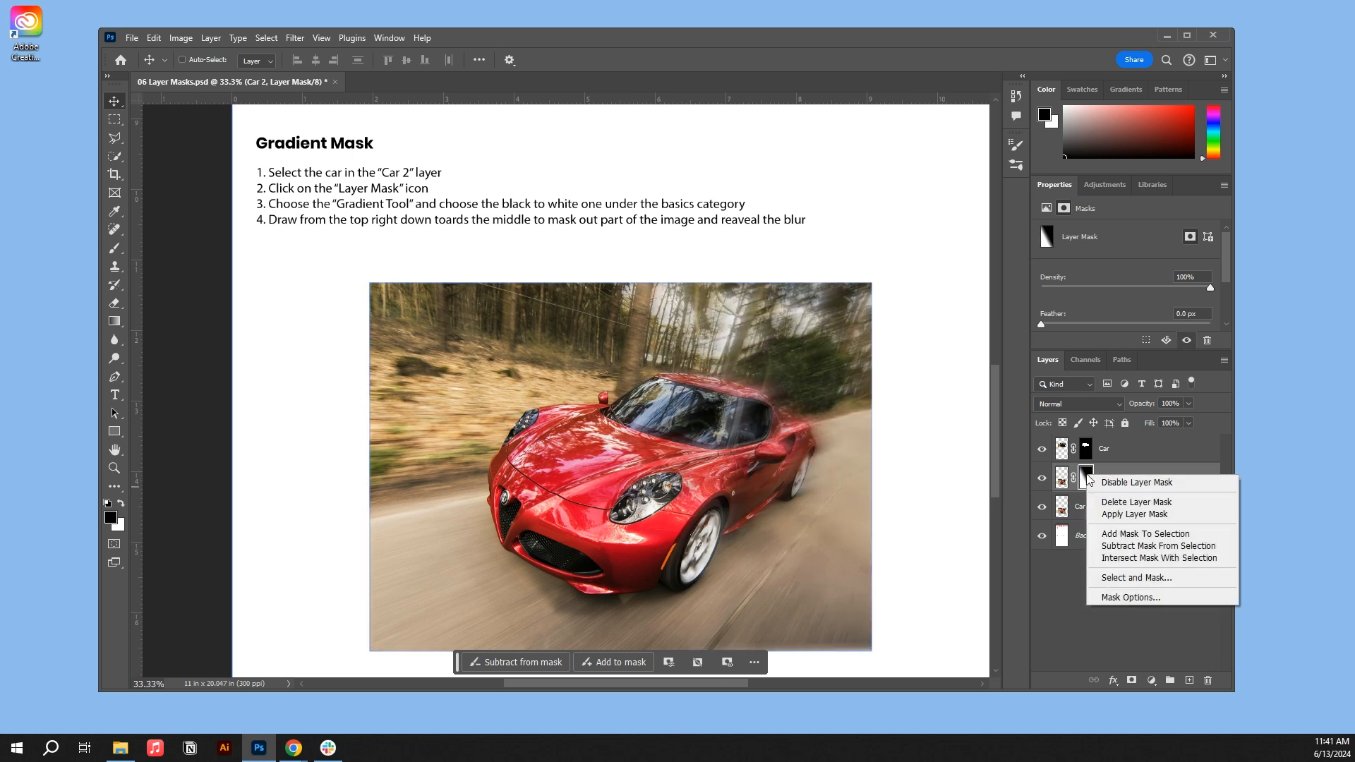
pyautogui.click(1115, 506)
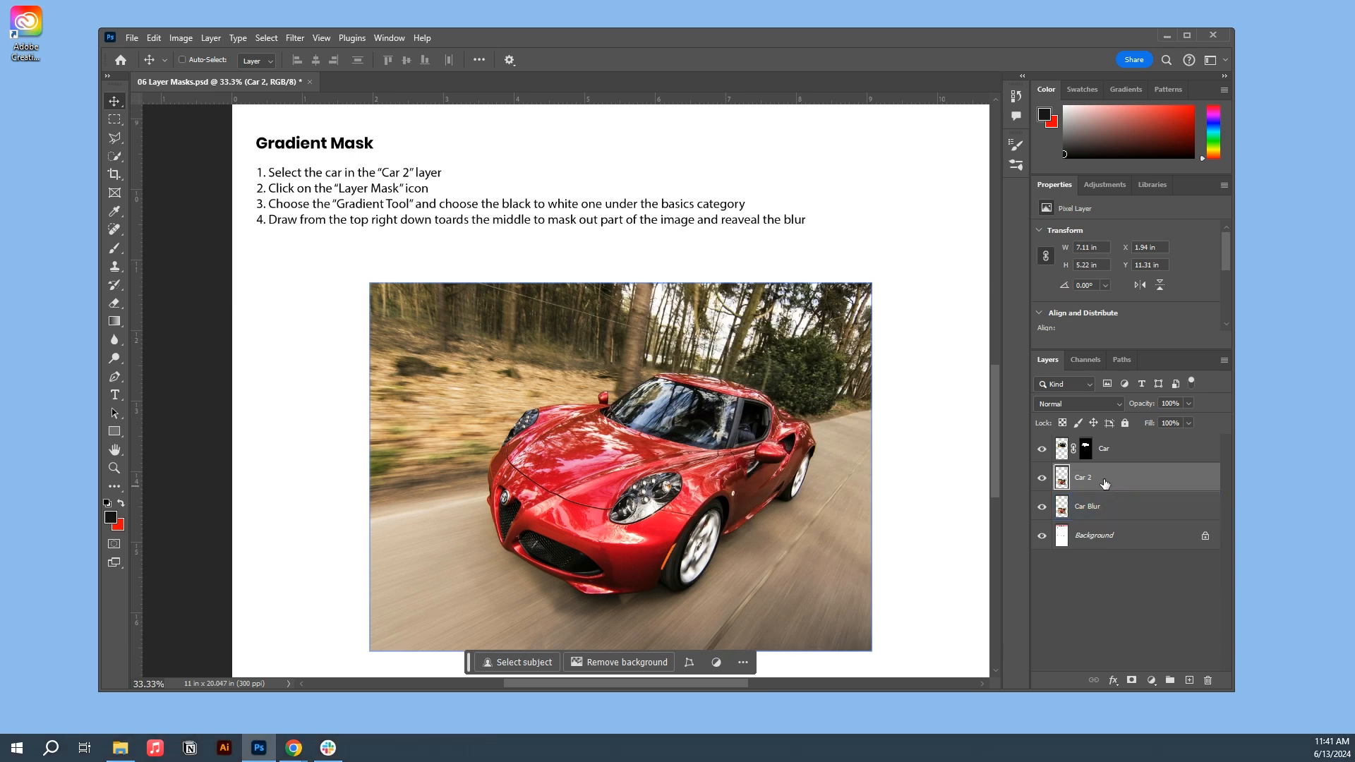
pyautogui.hotkey('ctrl', 'z')
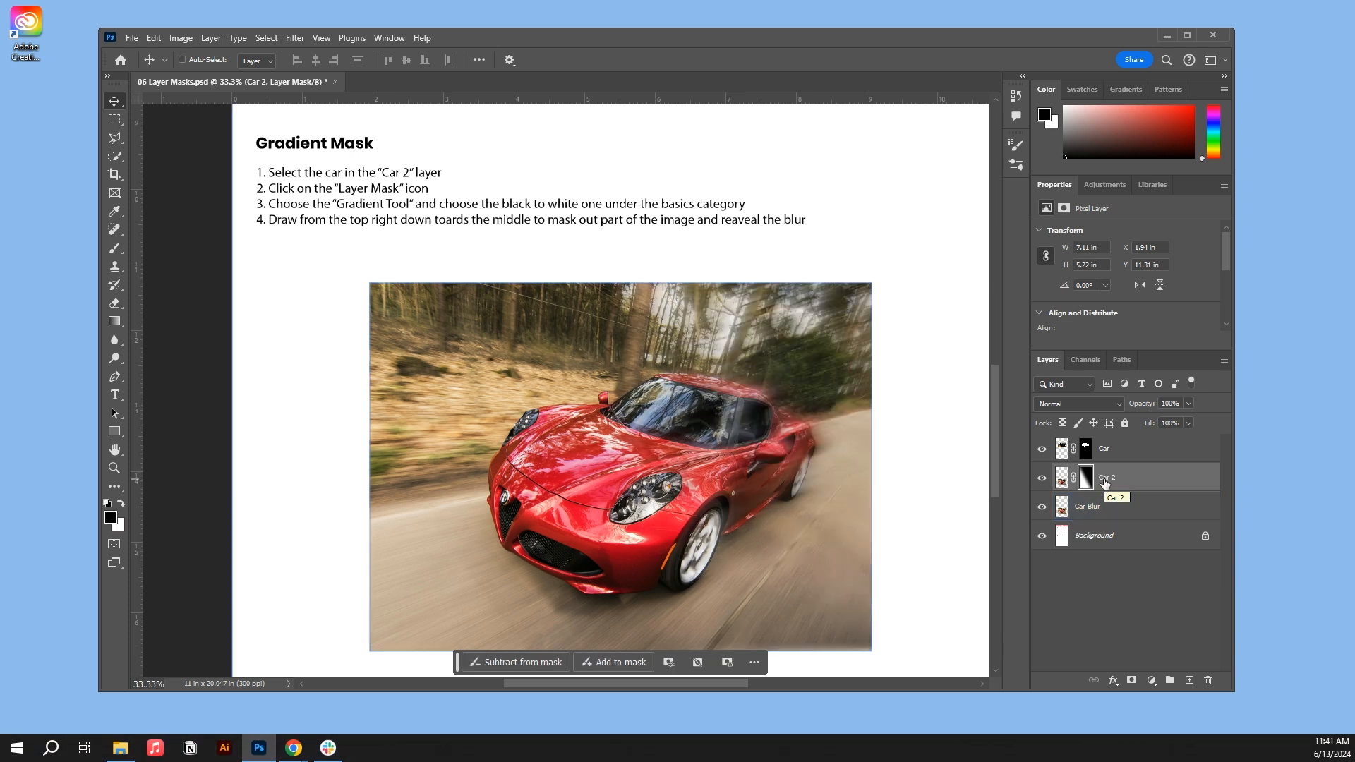